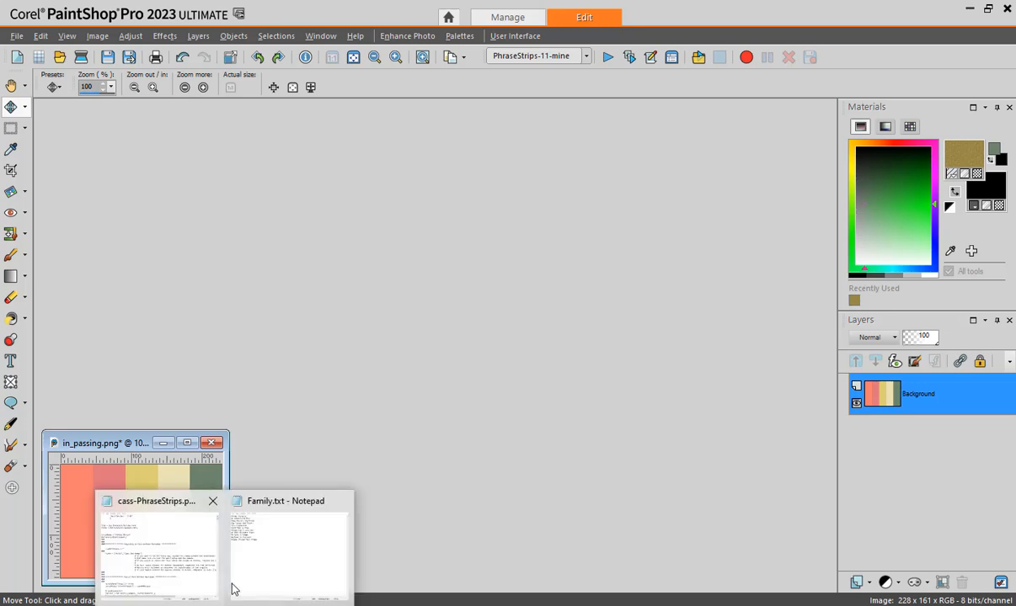
# Review the phrases in Family.txt in Notepad and the user-defined variables section of the cass-PhraseStrips script.
pyautogui.click(258, 548)
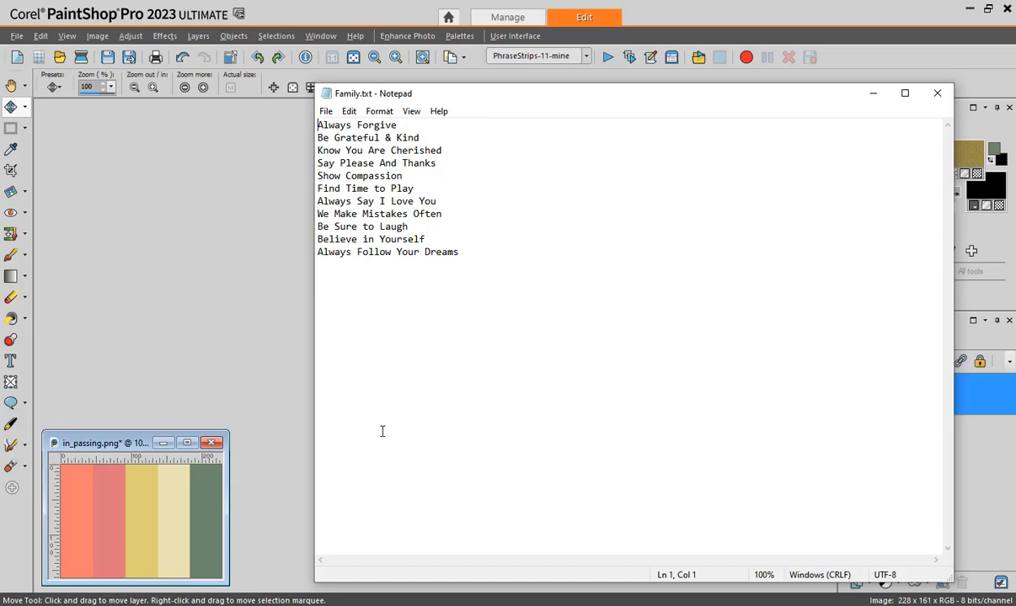
pyautogui.moveTo(224, 587)
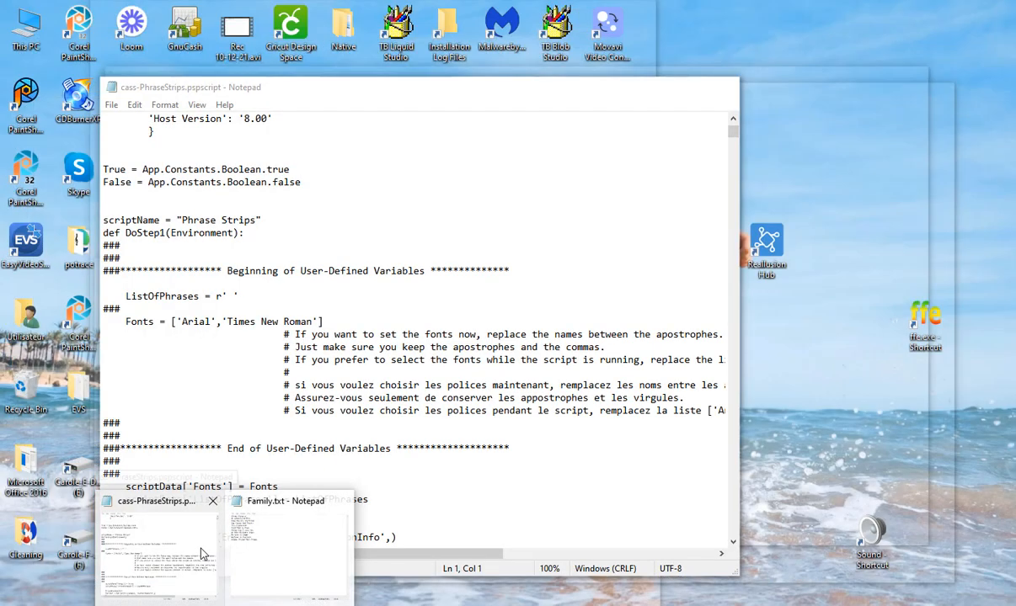
pyautogui.click(202, 554)
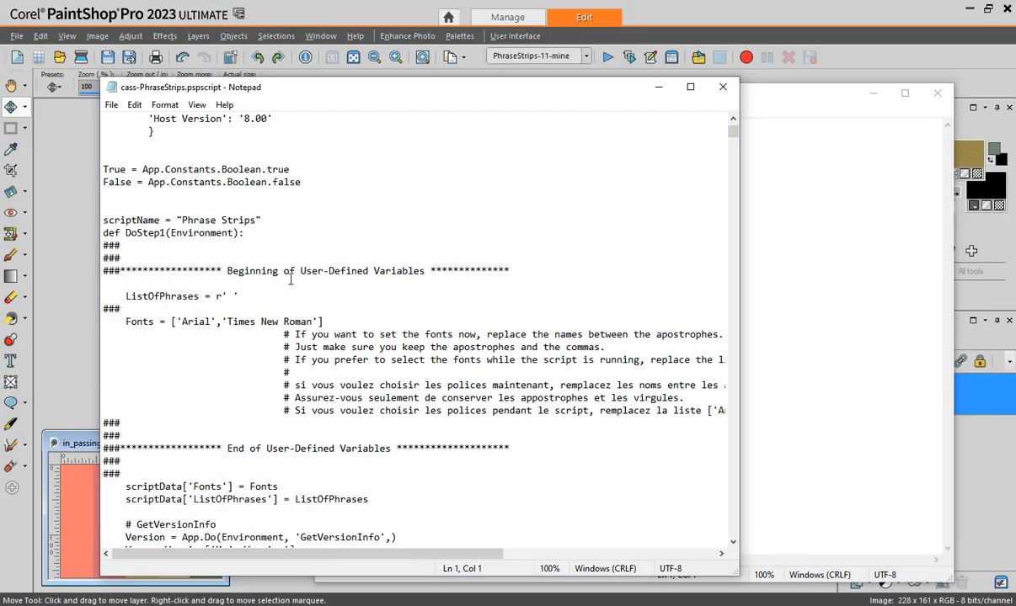
pyautogui.moveTo(460, 93); pyautogui.dragTo(563, 91)
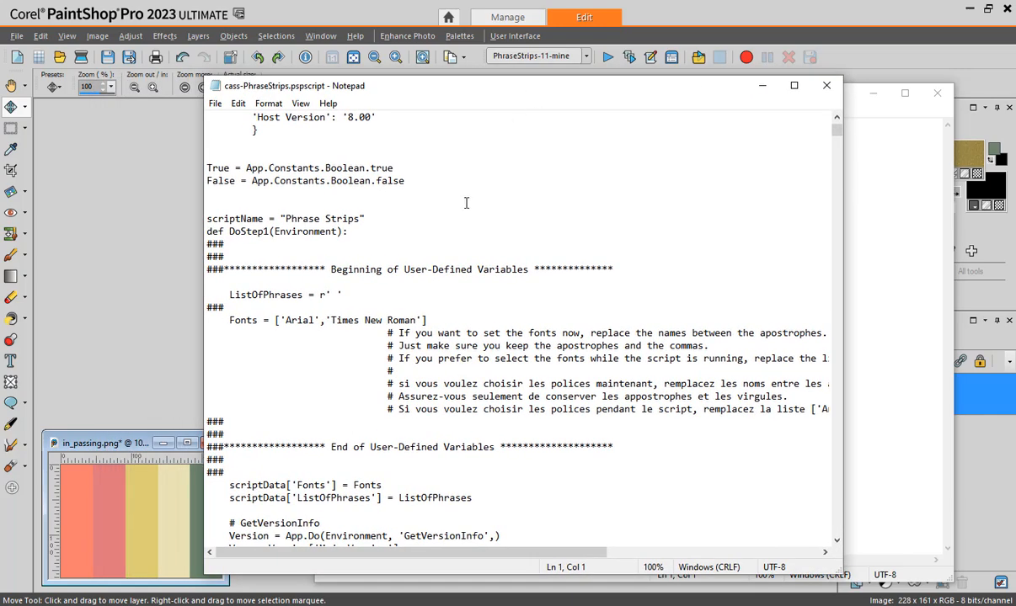
pyautogui.moveTo(838, 135); pyautogui.dragTo(839, 129)
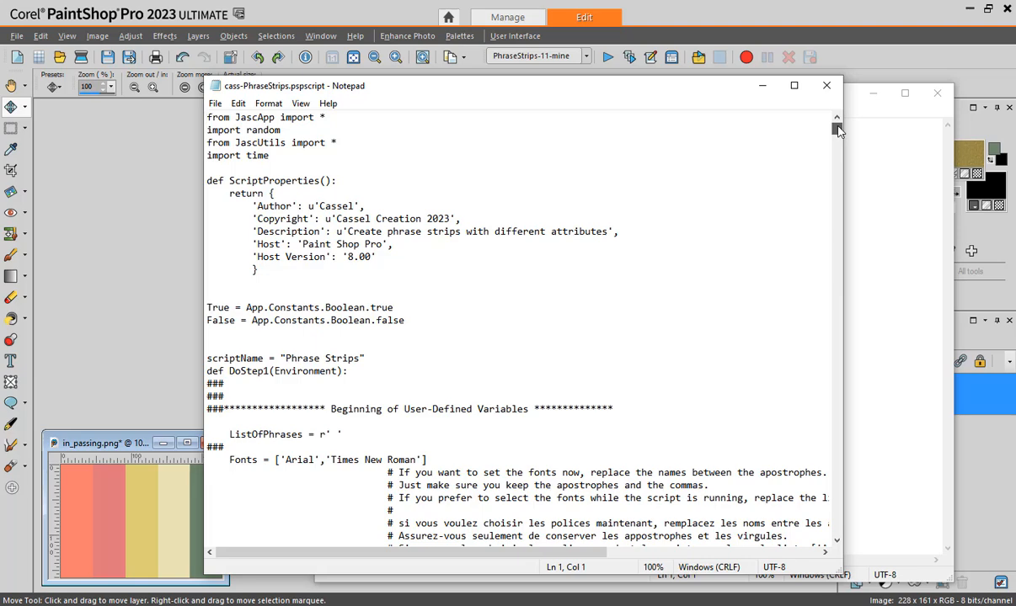
pyautogui.moveTo(329, 411); pyautogui.dragTo(528, 412)
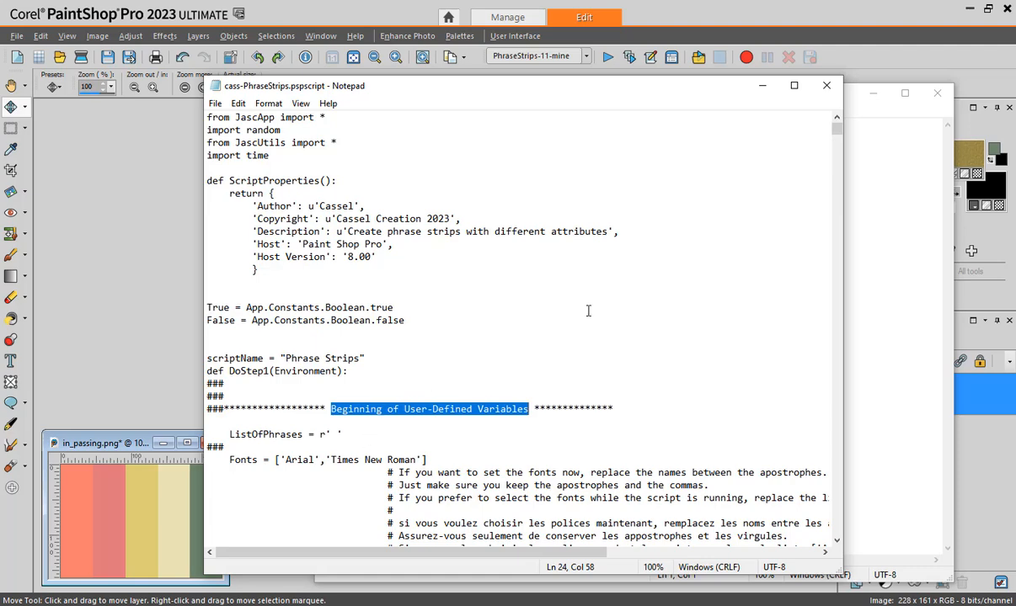
pyautogui.click(662, 320)
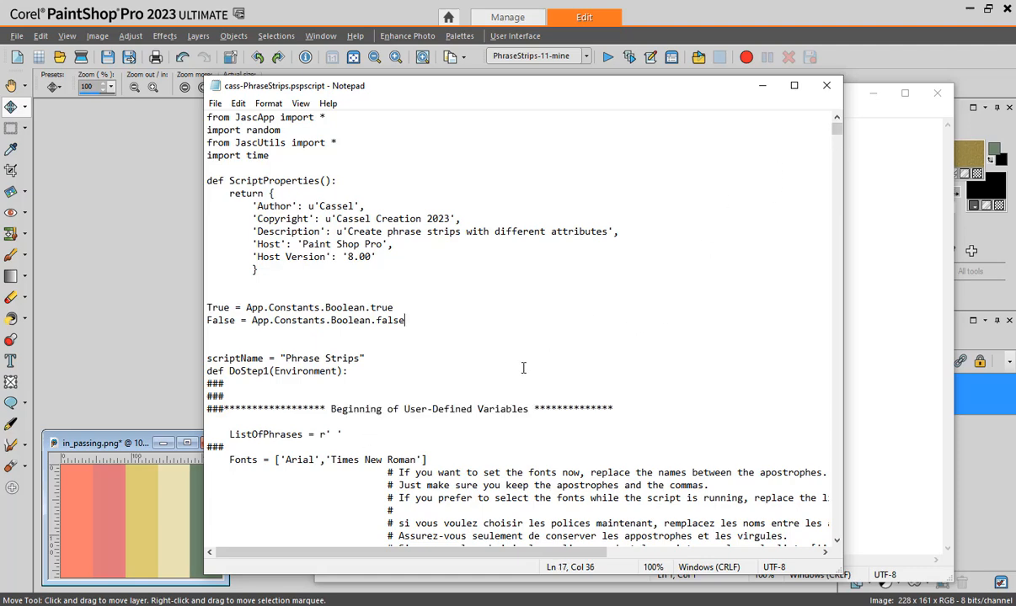
# Select the blank between the ListOfPhrases quotes, and copy the path of the PhraseStrips folder containing Family.txt from File Explorer.
pyautogui.doubleClick(334, 434)
pyautogui.hotkey('alt', 'Tab')
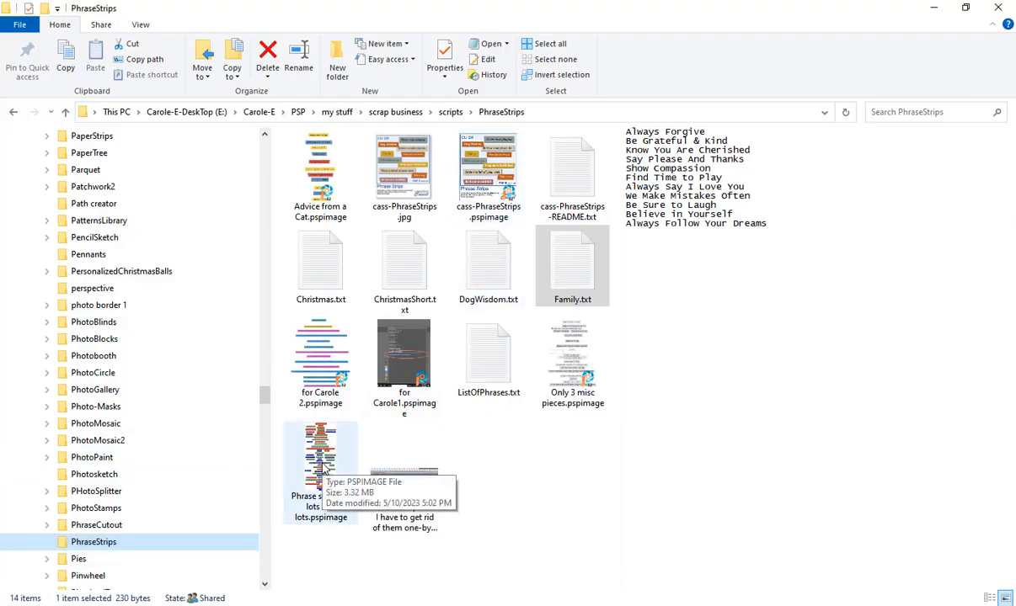
pyautogui.click(575, 276)
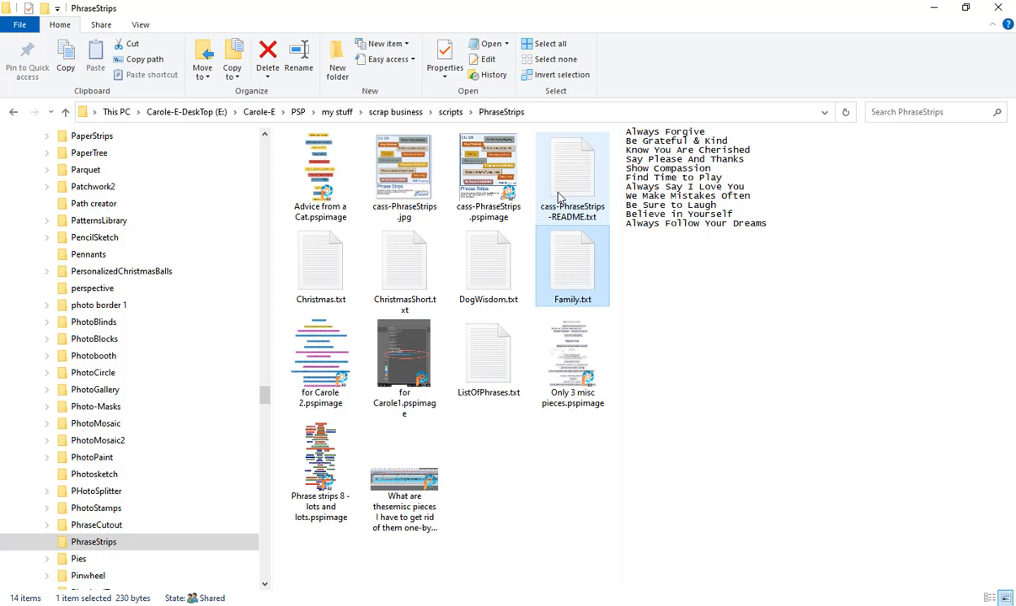
pyautogui.click(526, 112)
pyautogui.hotkey('ctrl', 'c')
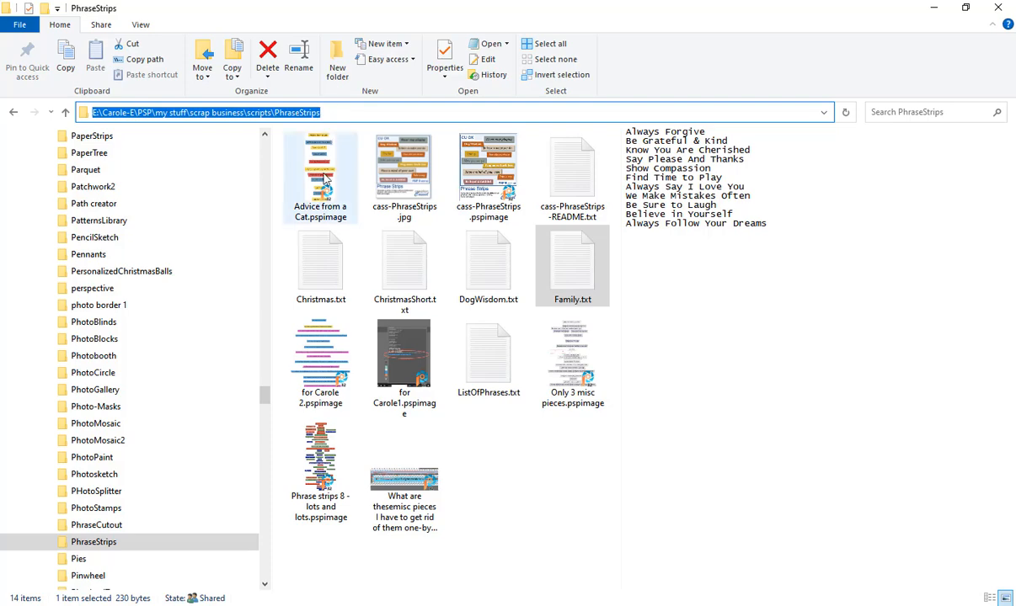
# Back in the Notepad script, set ListOfPhrases to the copied PhraseStrips folder path followed by \Family.txt.
pyautogui.click(227, 605)
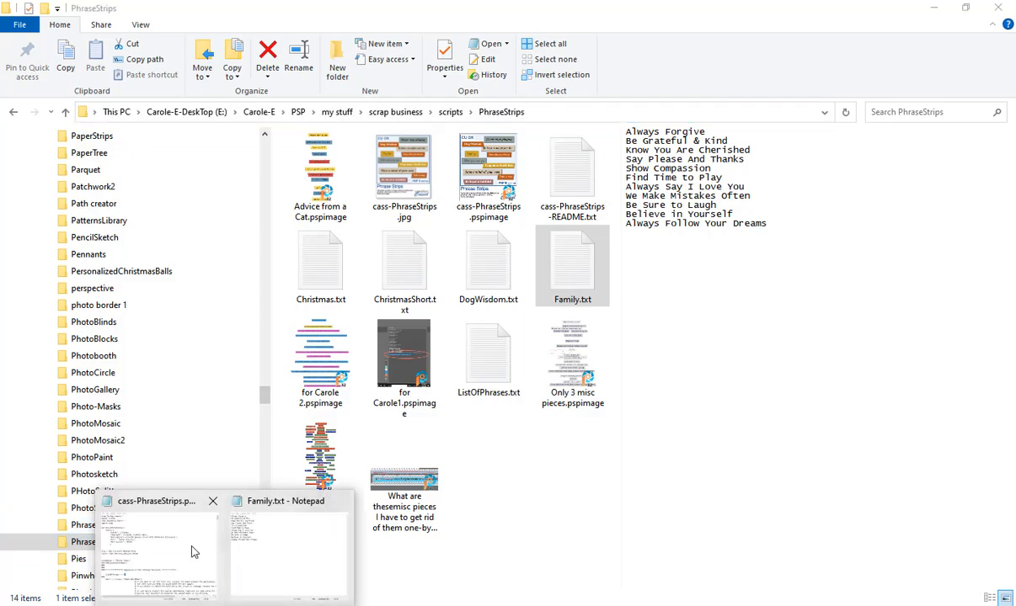
pyautogui.click(181, 522)
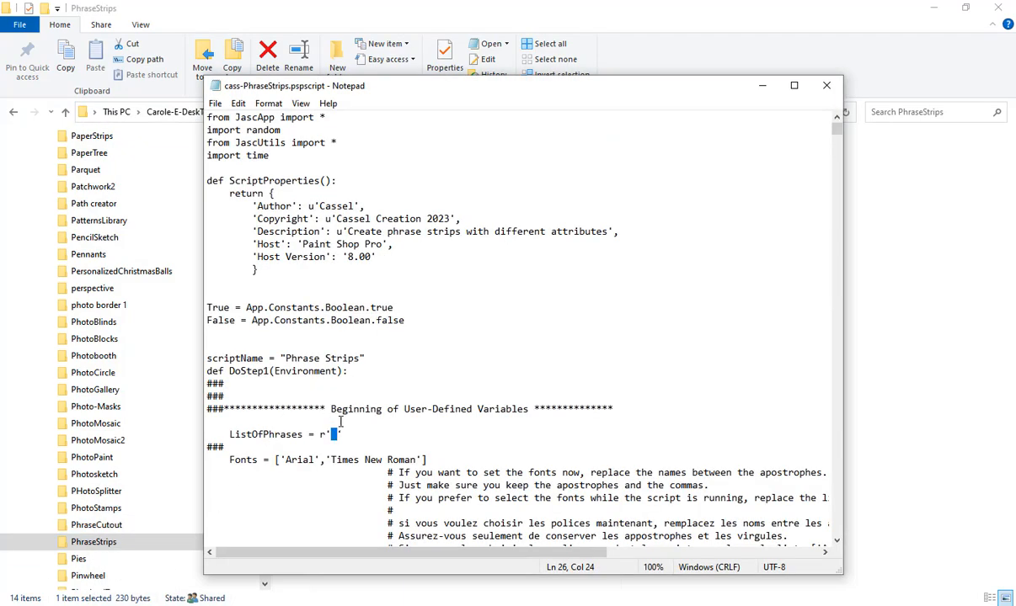
pyautogui.hotkey('ctrl', 'v')
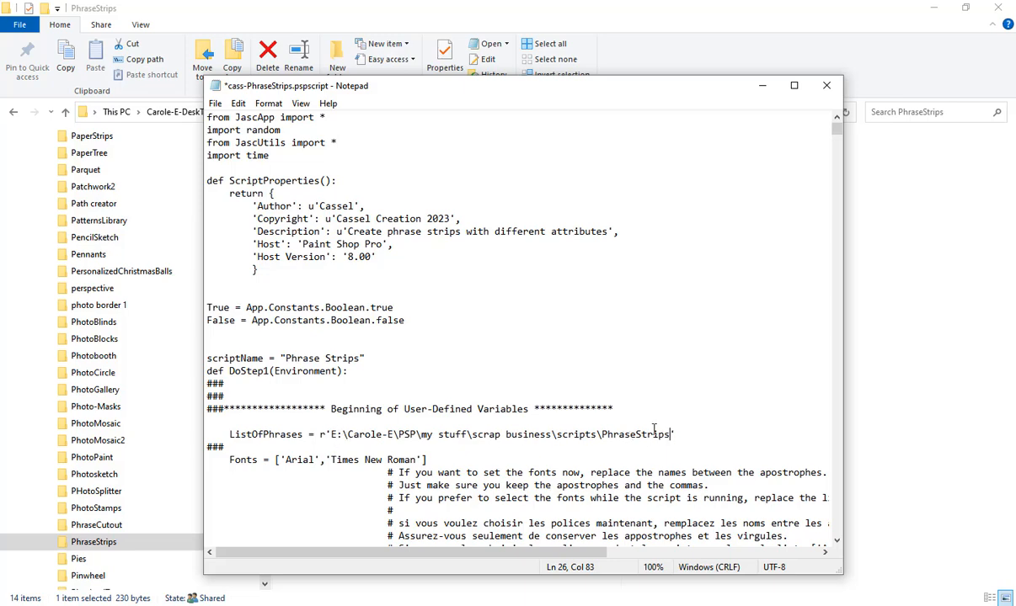
pyautogui.write('\\Family.txt')
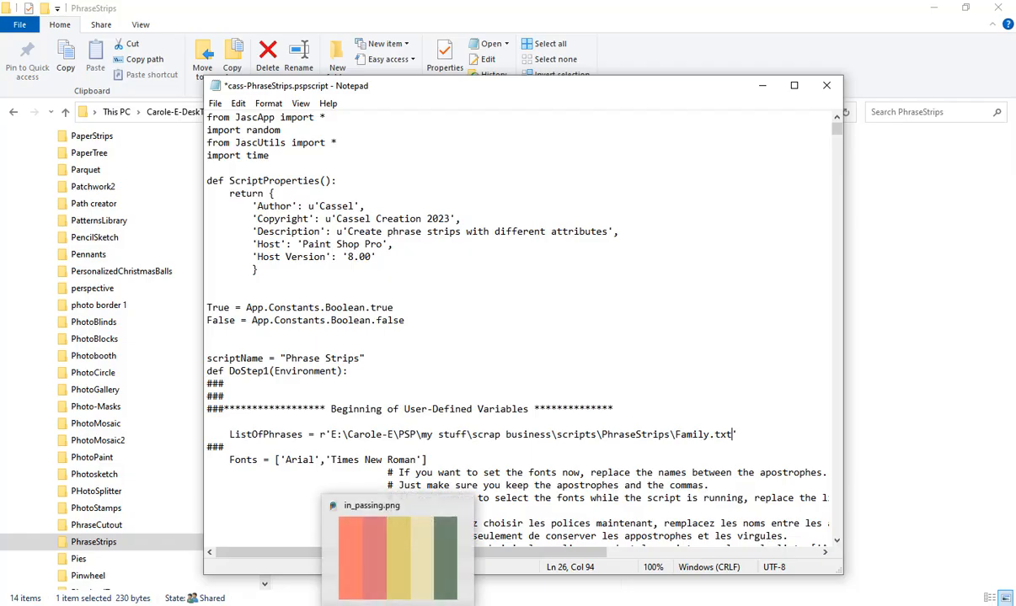
# Switch to PaintShop Pro, choose the Fatty font for the Text tool and copy its name.
pyautogui.click(396, 605)
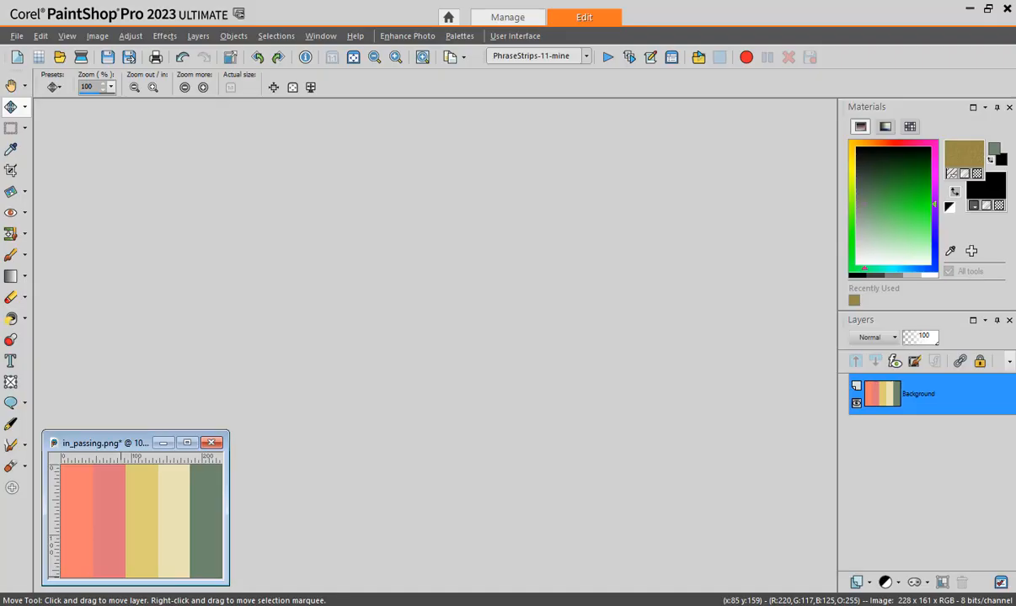
pyautogui.click(10, 360)
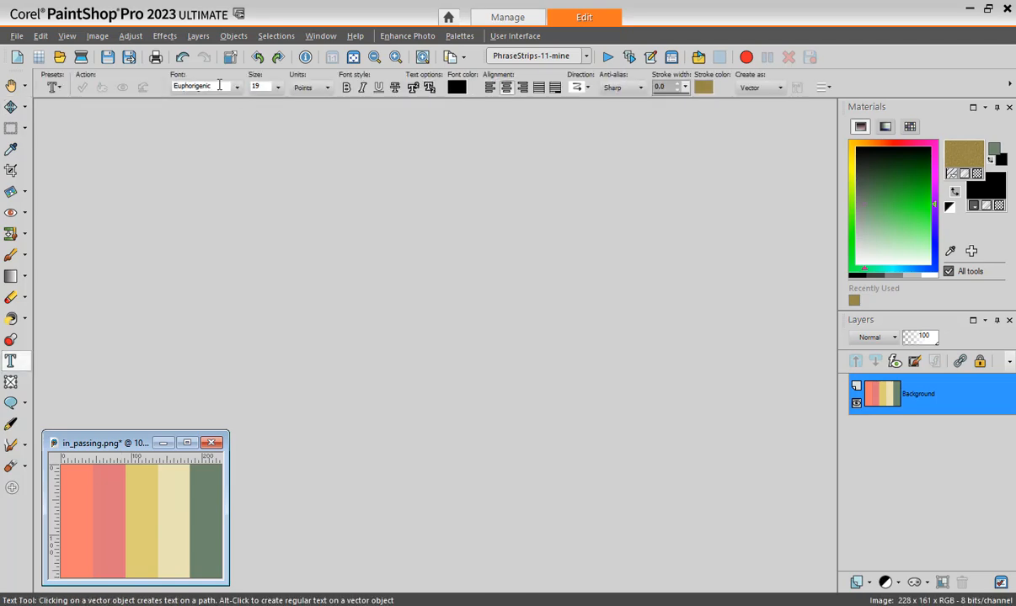
pyautogui.click(237, 89)
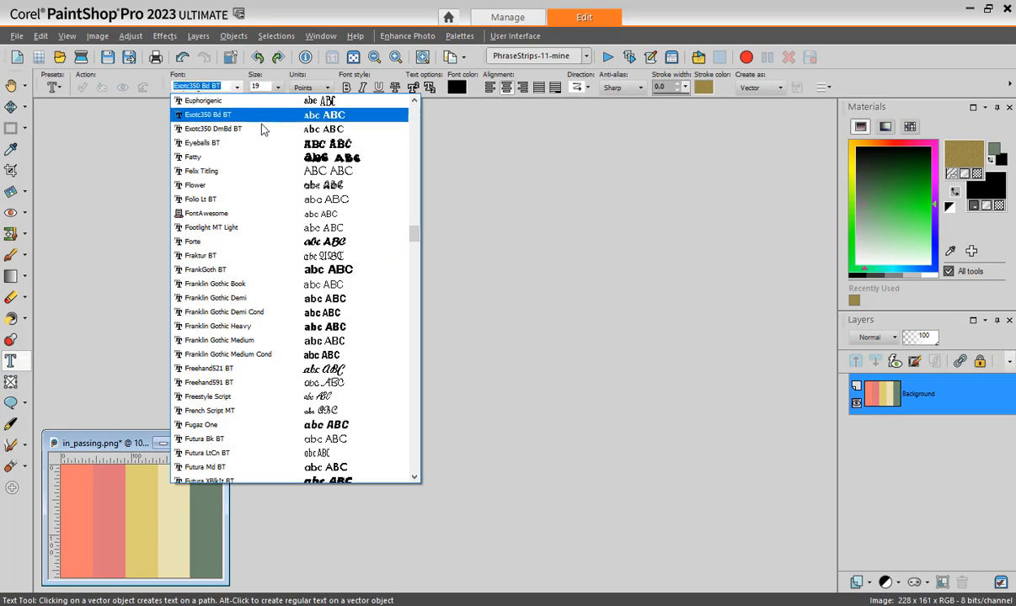
pyautogui.click(329, 152)
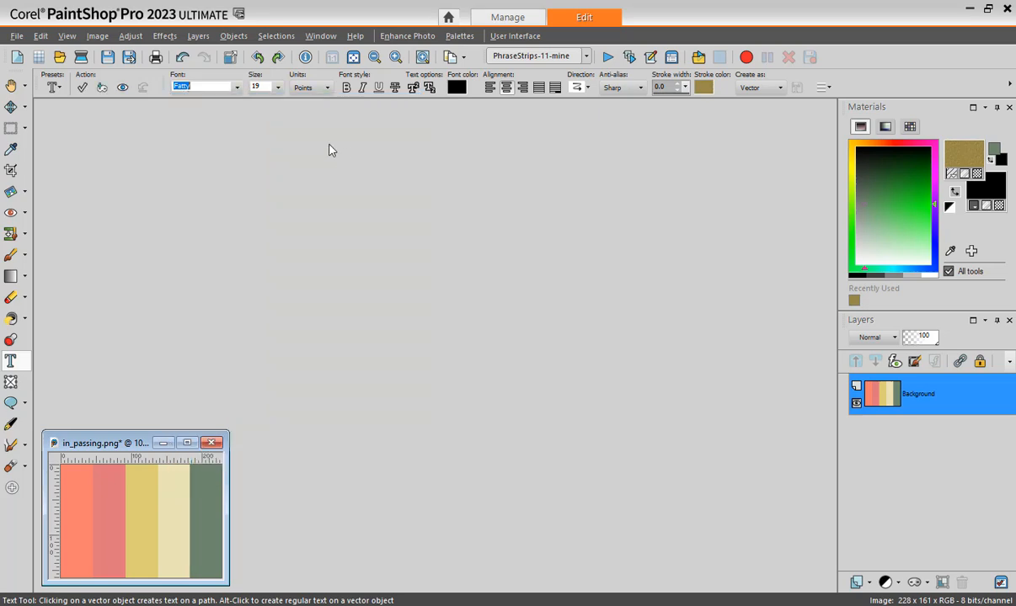
pyautogui.rightClick(181, 87)
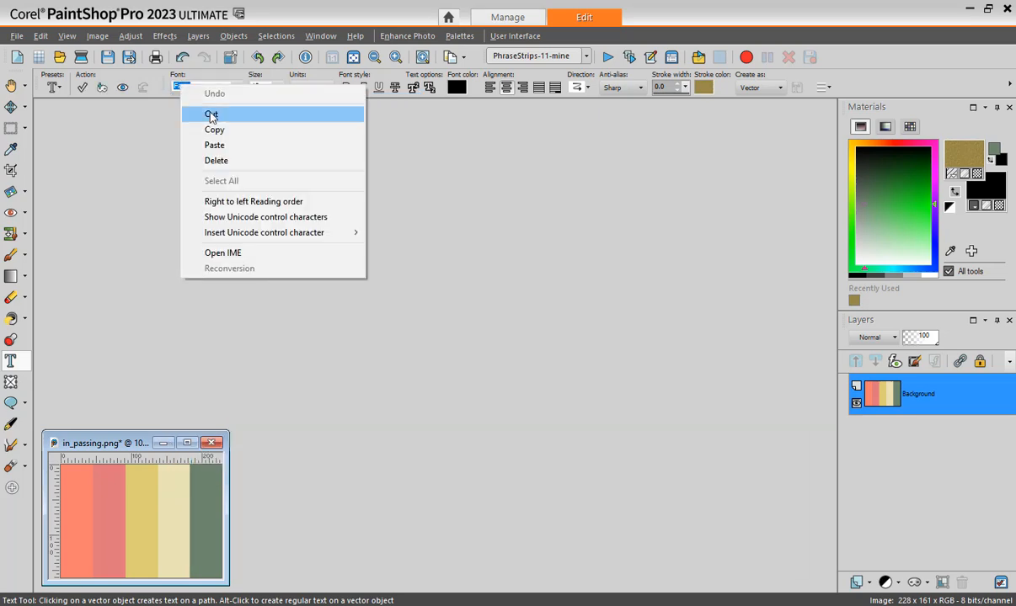
pyautogui.click(215, 131)
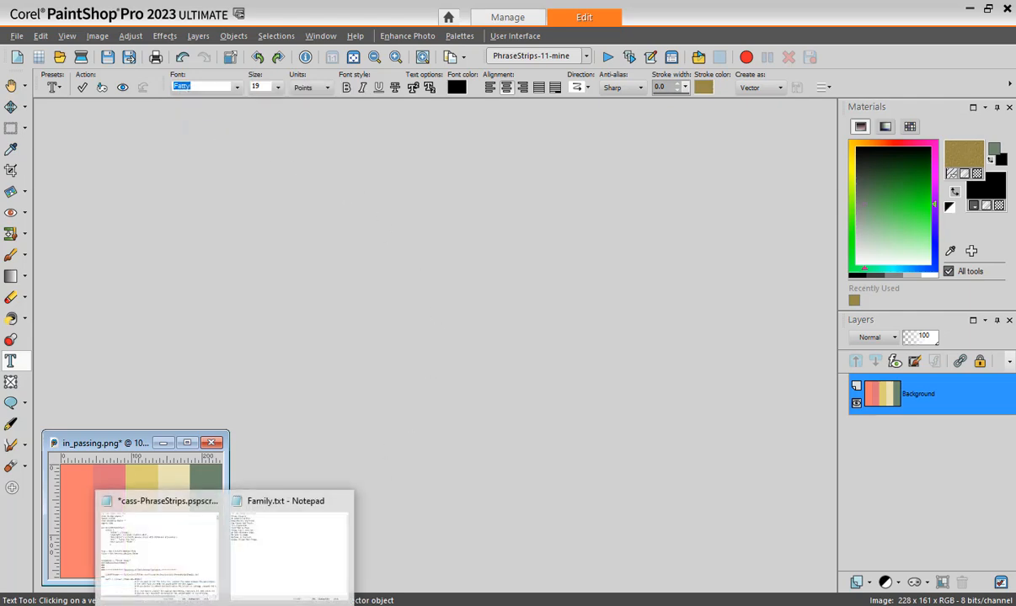
# Add 'Fatty' after 'Times New Roman' in the Fonts list of the Notepad script.
pyautogui.click(158, 570)
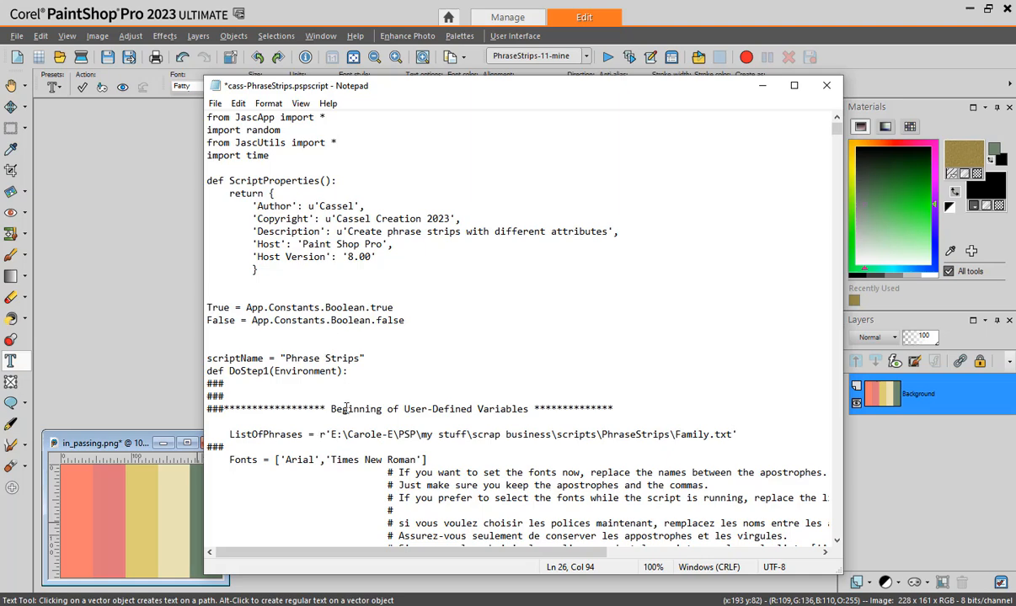
pyautogui.click(425, 460)
pyautogui.write(",'Fatty'")
# Try replacing the whole bracketed Fonts list with 99, and undo the replacement.
pyautogui.moveTo(477, 460); pyautogui.dragTo(275, 460)
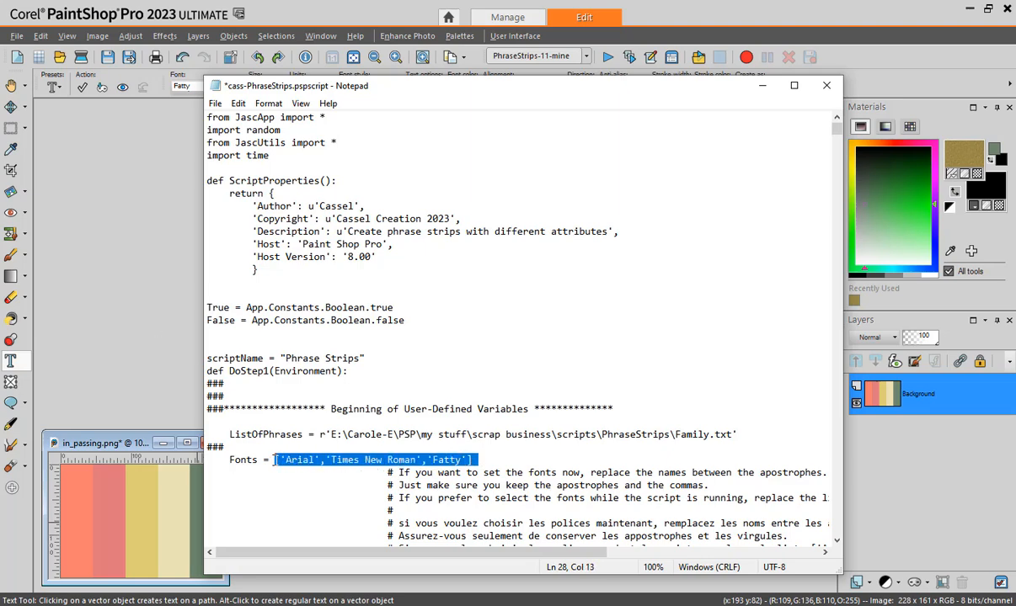
pyautogui.write('99')
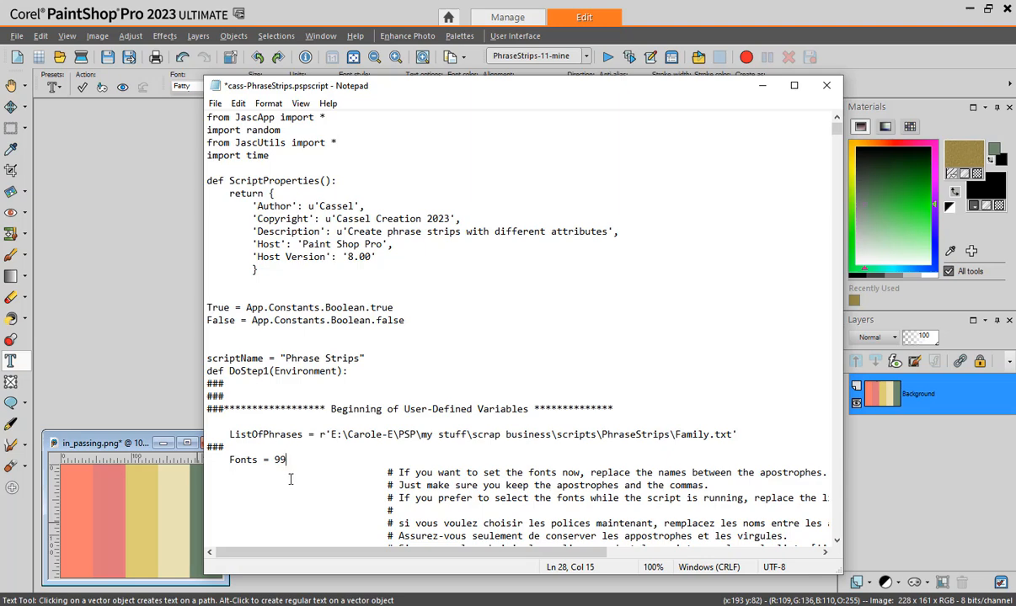
pyautogui.hotkey('ctrl', 'z')
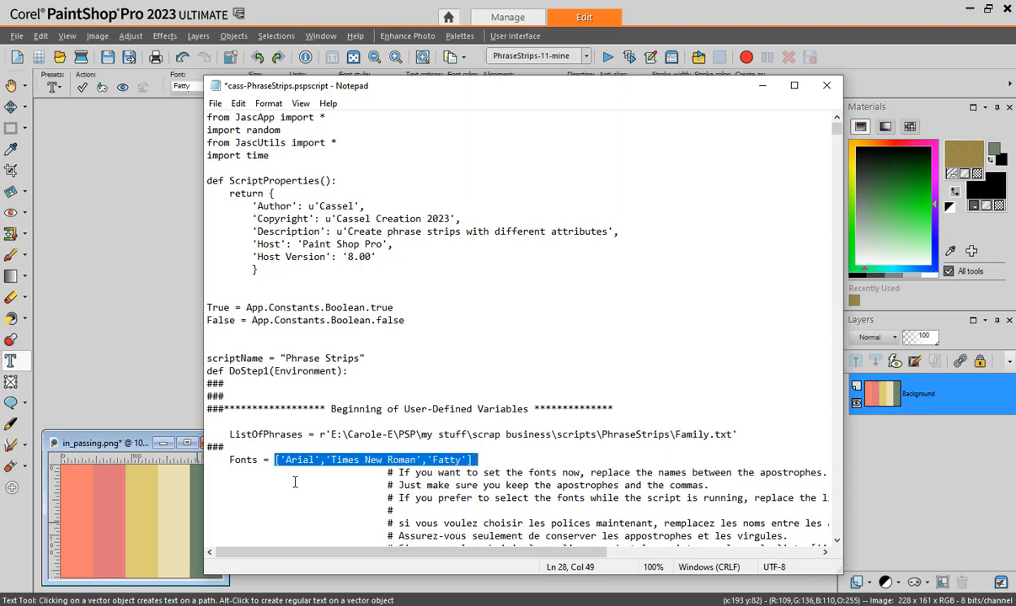
pyautogui.click(482, 459)
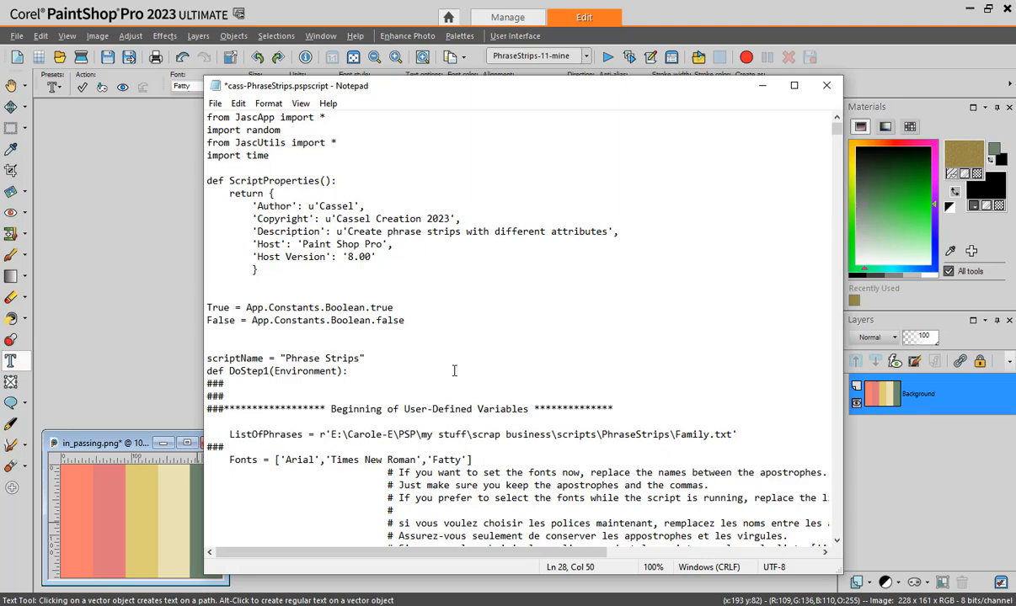
# Save the edited script as cass-PhraseStrips-1.pspscript in the trusted scripts folder and close it.
pyautogui.click(214, 105)
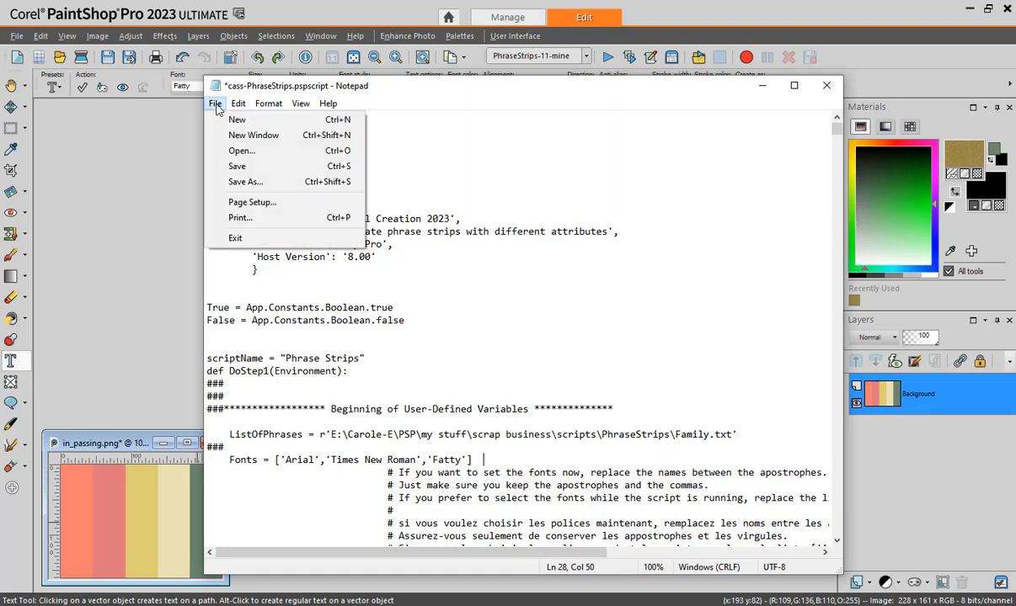
pyautogui.click(242, 183)
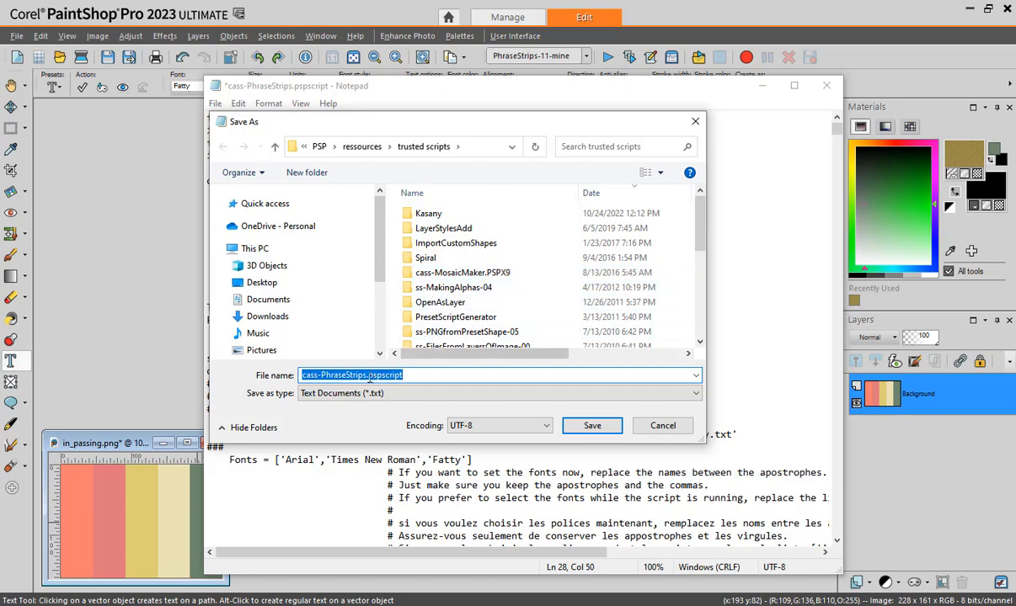
pyautogui.click(367, 375)
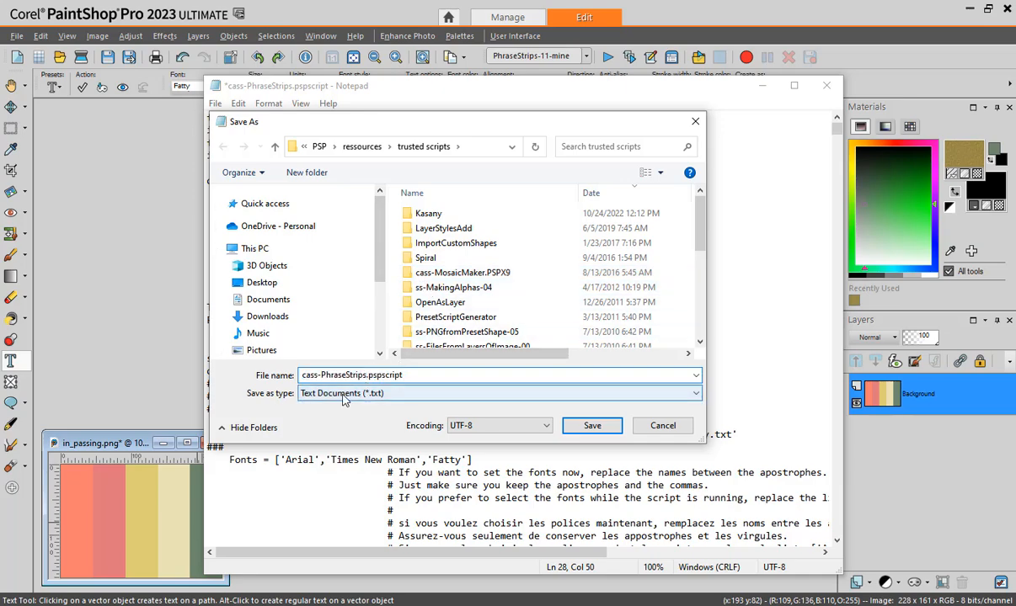
pyautogui.write('-1')
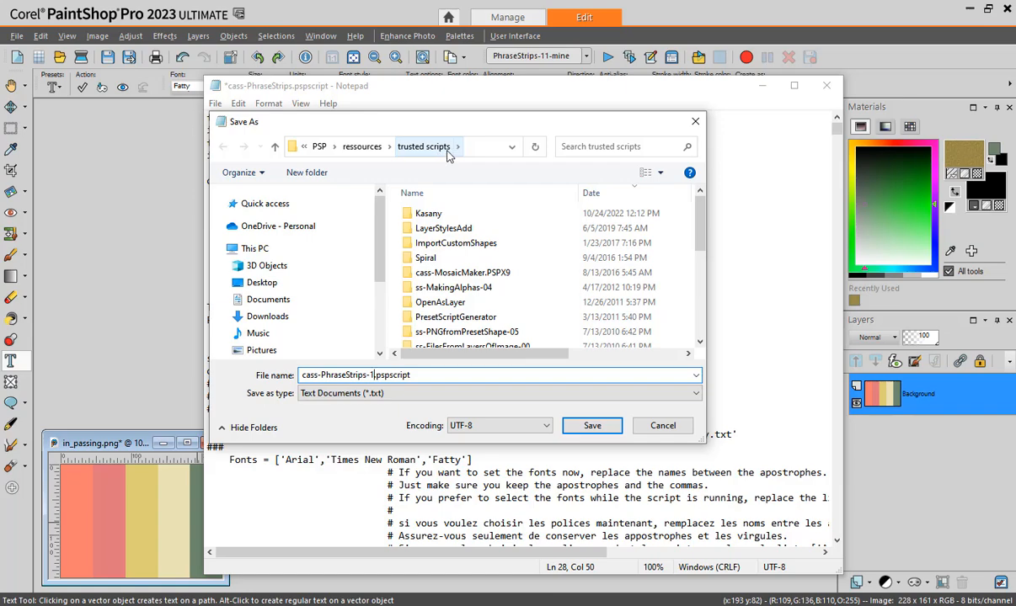
pyautogui.click(588, 428)
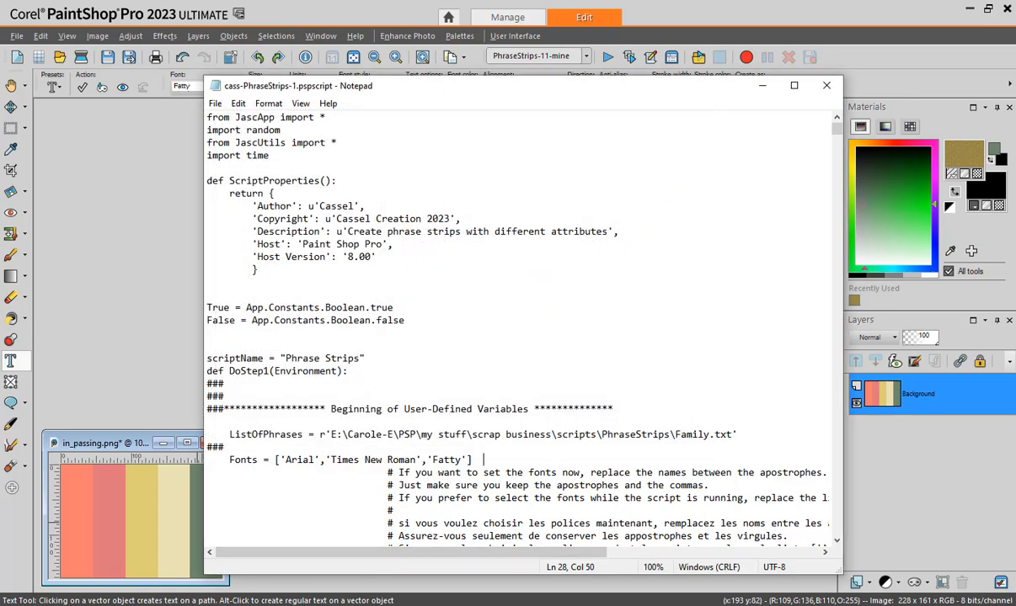
pyautogui.hotkey('alt', 'F4')
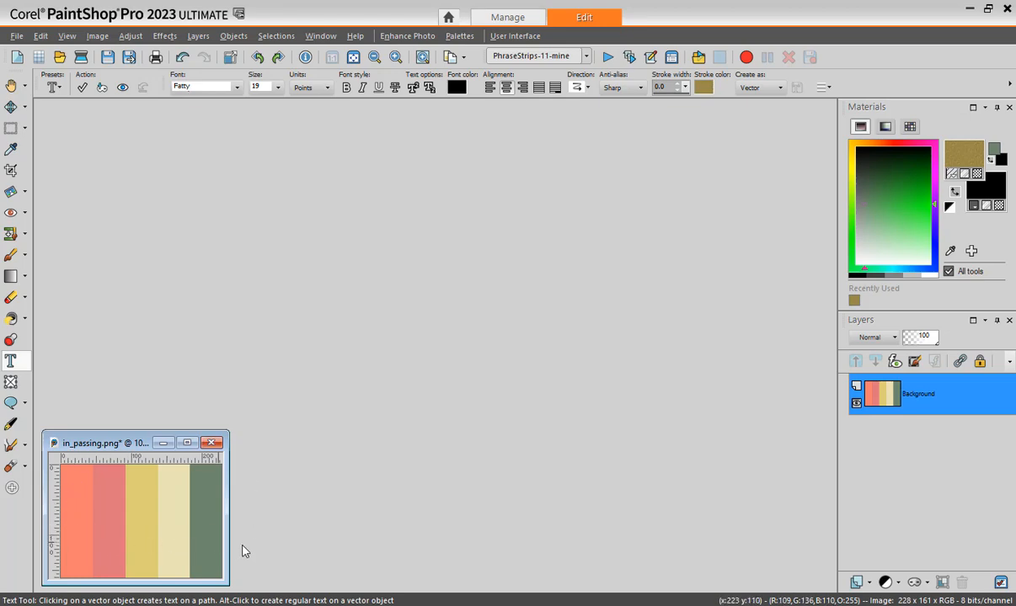
# Run the cass-PhraseStrips-1 script in PaintShop Pro.
pyautogui.click(587, 64)
pyautogui.moveTo(626, 256); pyautogui.dragTo(628, 195)
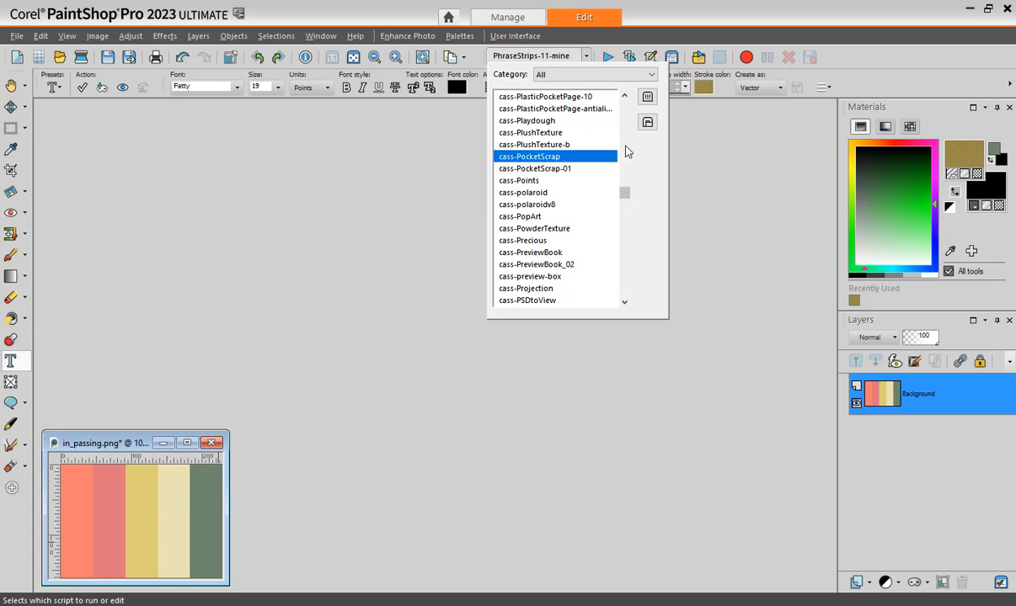
pyautogui.scroll(6, 619, 150)
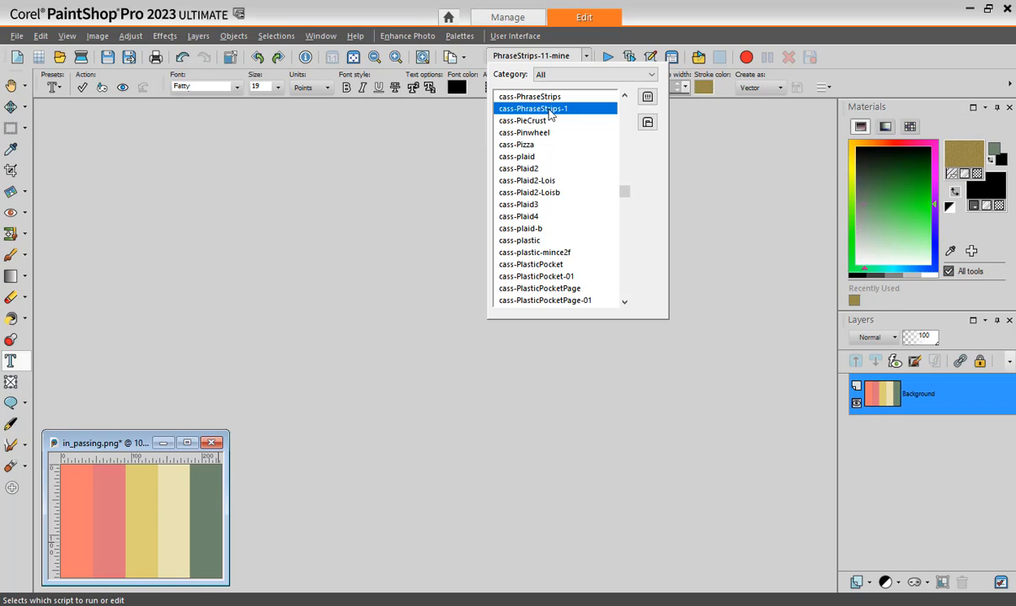
pyautogui.click(552, 114)
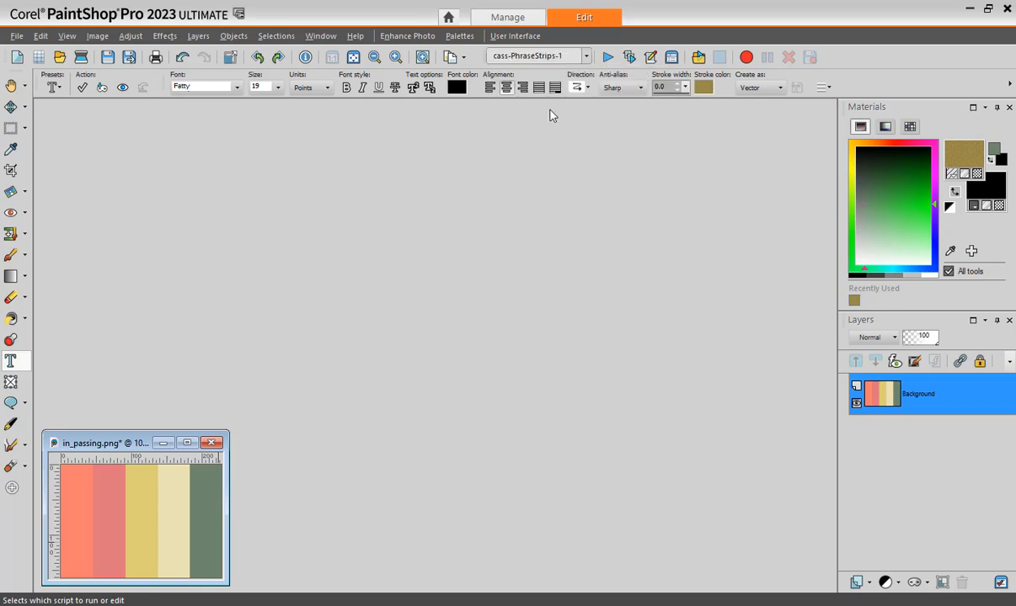
pyautogui.click(607, 59)
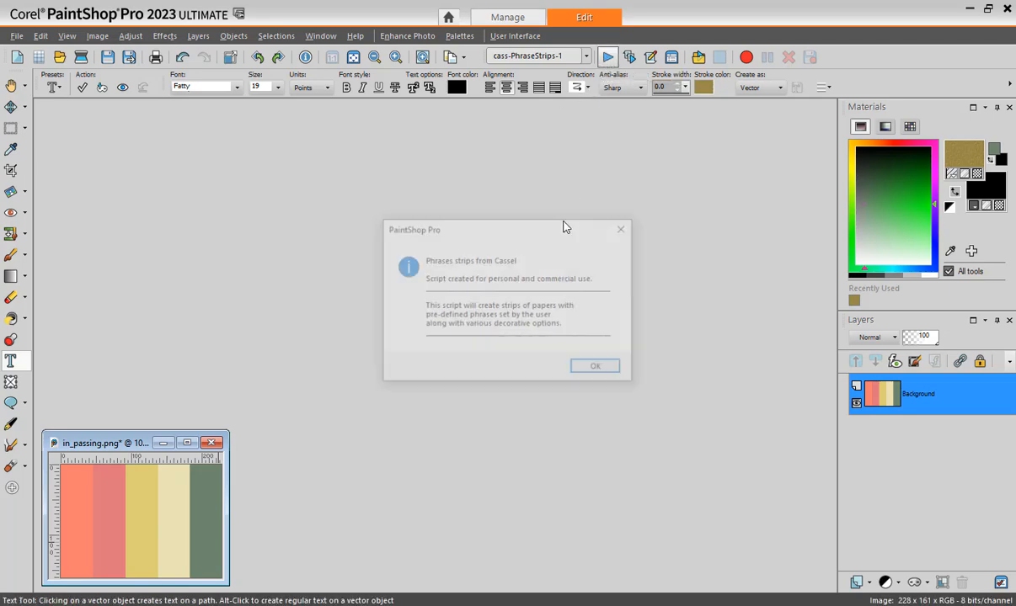
# Dismiss the script introduction, accept the proposed text size and choose straight strip ends (1).
pyautogui.click(595, 368)
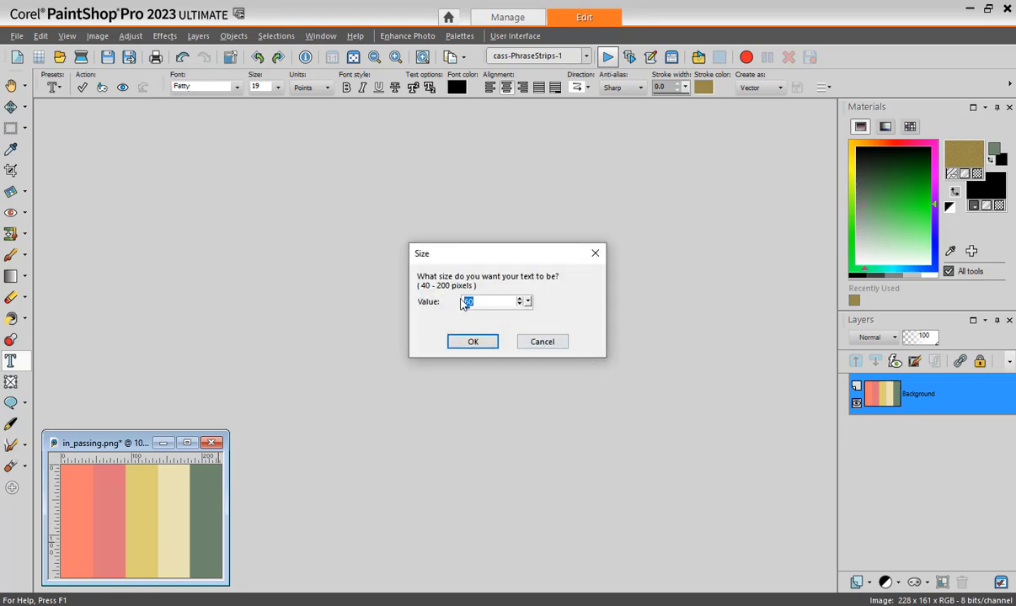
pyautogui.click(472, 342)
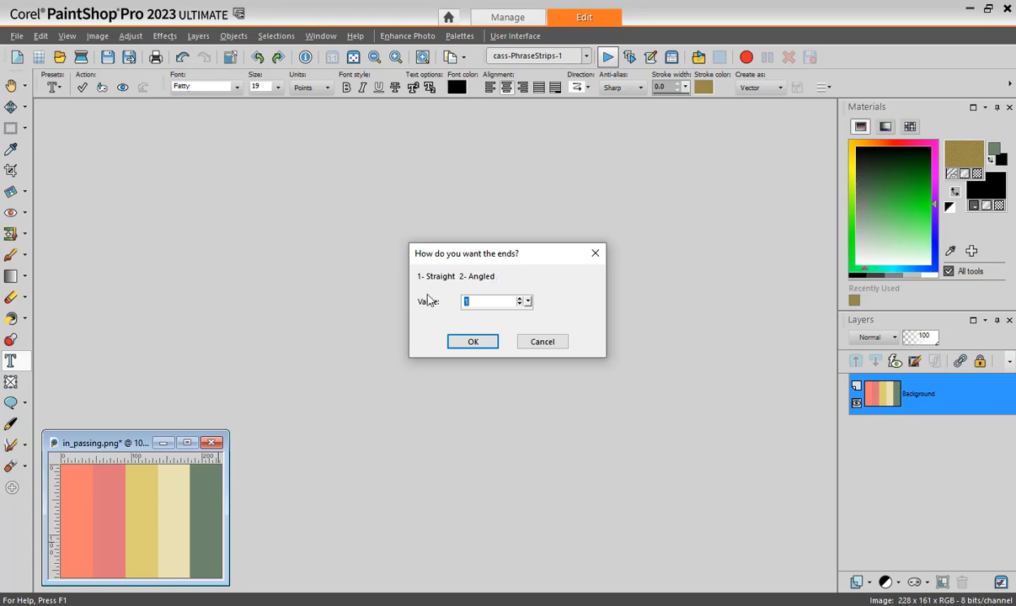
pyautogui.click(472, 342)
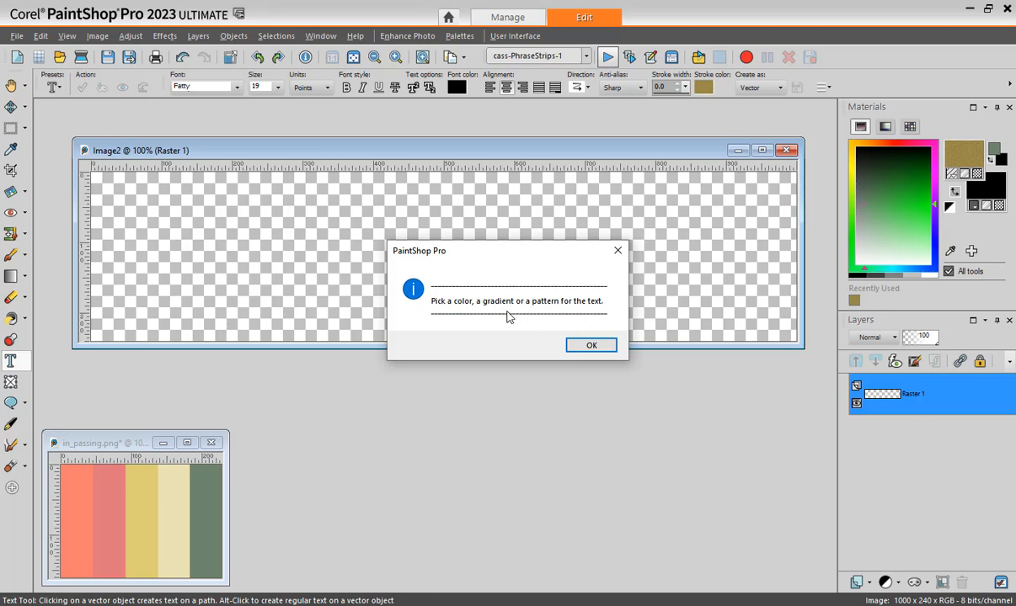
# Replace the pattern with solid black (#000000) as the text colour for the phrase strips.
pyautogui.click(592, 345)
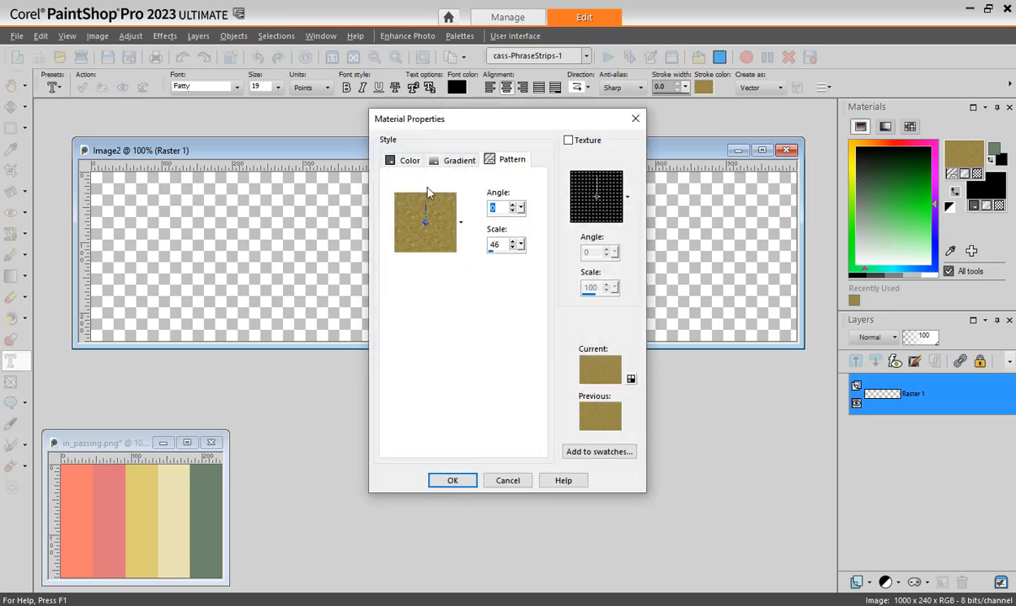
pyautogui.click(406, 162)
pyautogui.click(467, 204)
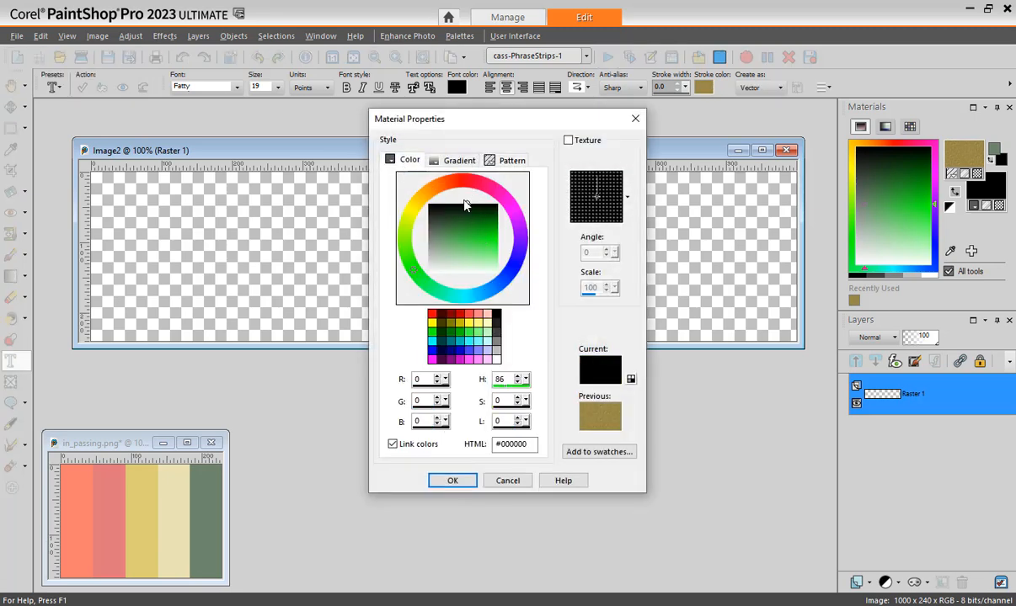
pyautogui.click(452, 480)
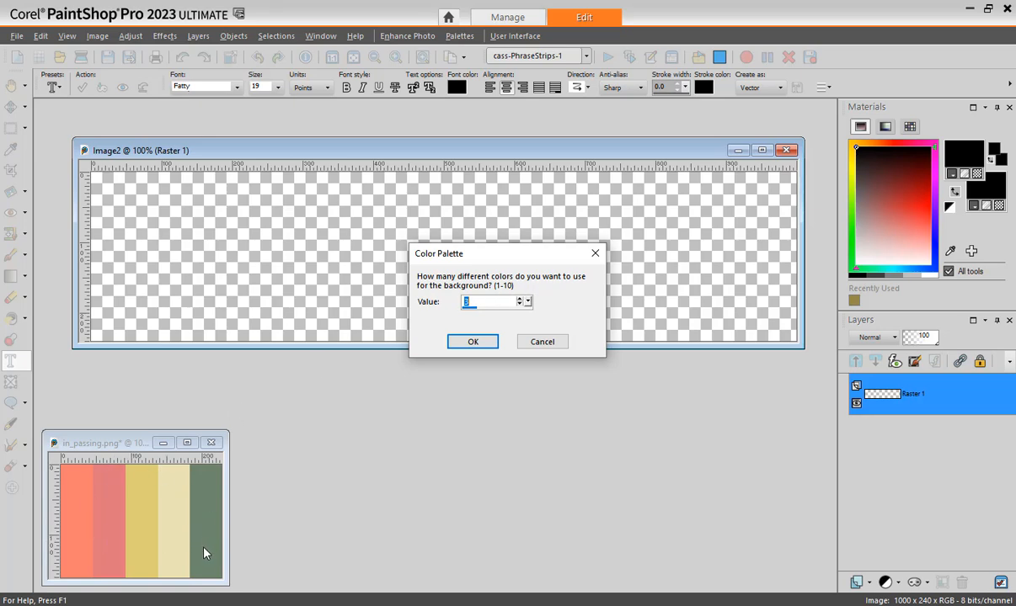
# Request five background colours and sample the coral swatch in in_passing.png as the first paper colour.
pyautogui.click(473, 341)
pyautogui.click(498, 351)
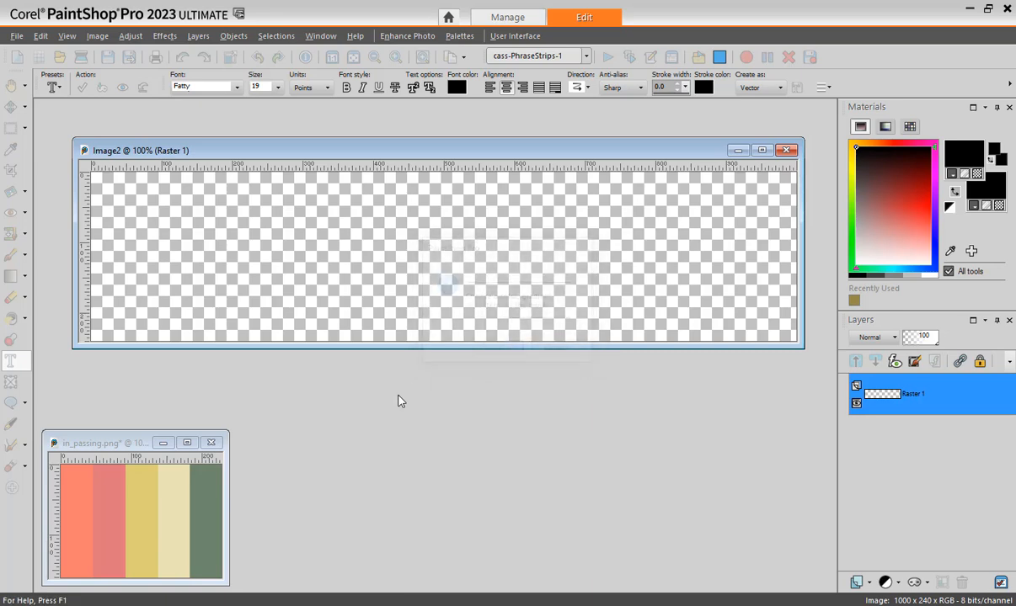
pyautogui.click(82, 523)
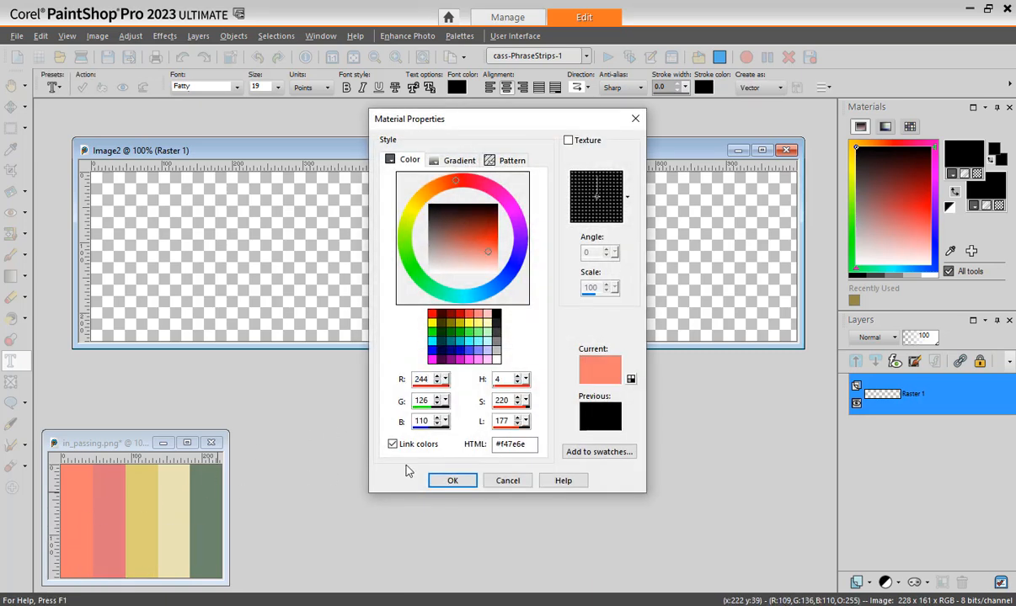
pyautogui.click(453, 480)
# Sample the pink swatch as the second paper colour and the mustard yellow swatch as the third.
pyautogui.click(476, 355)
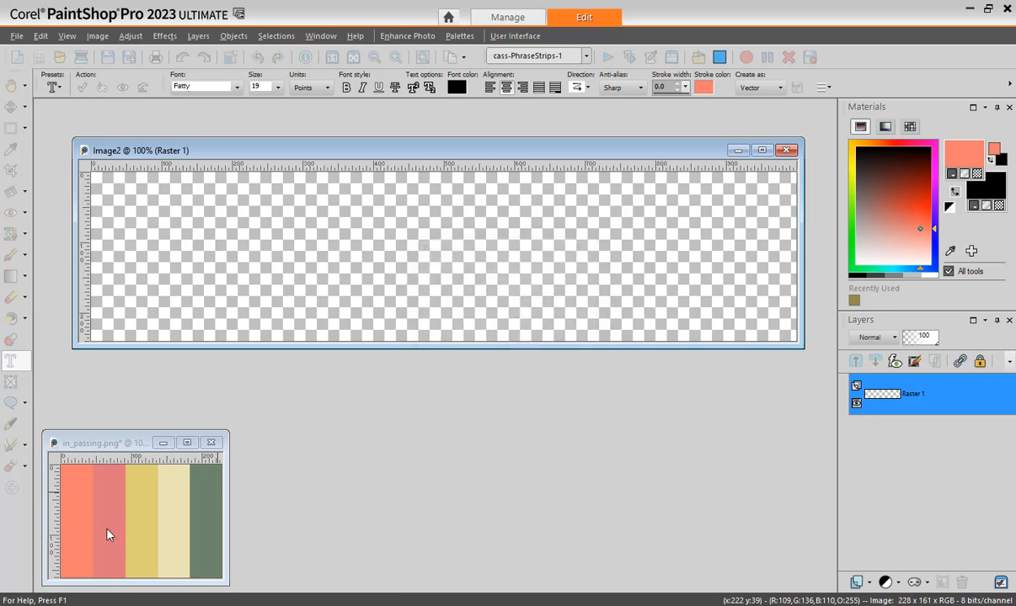
pyautogui.click(116, 536)
pyautogui.click(452, 481)
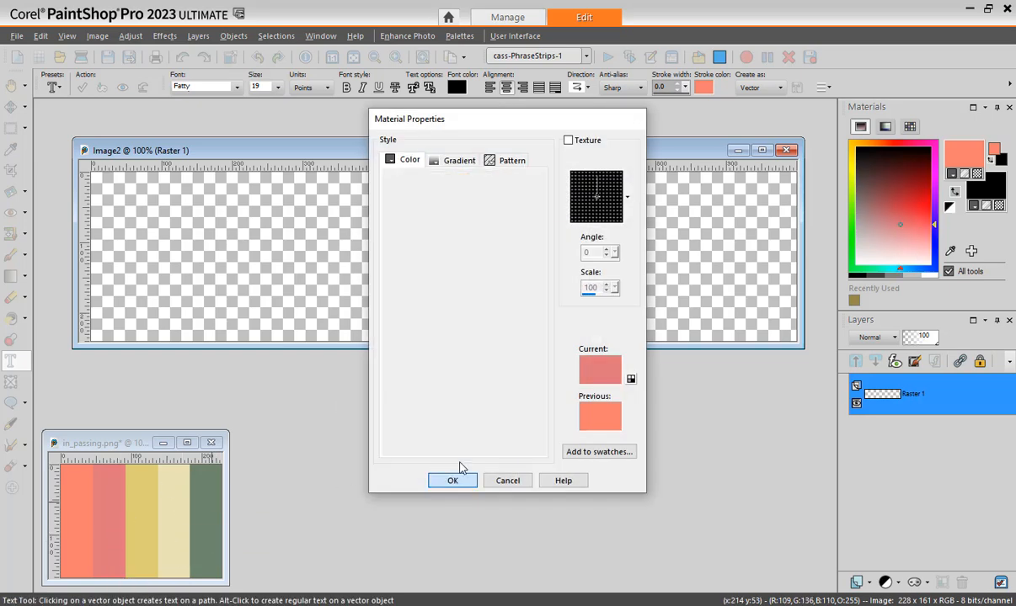
pyautogui.click(476, 354)
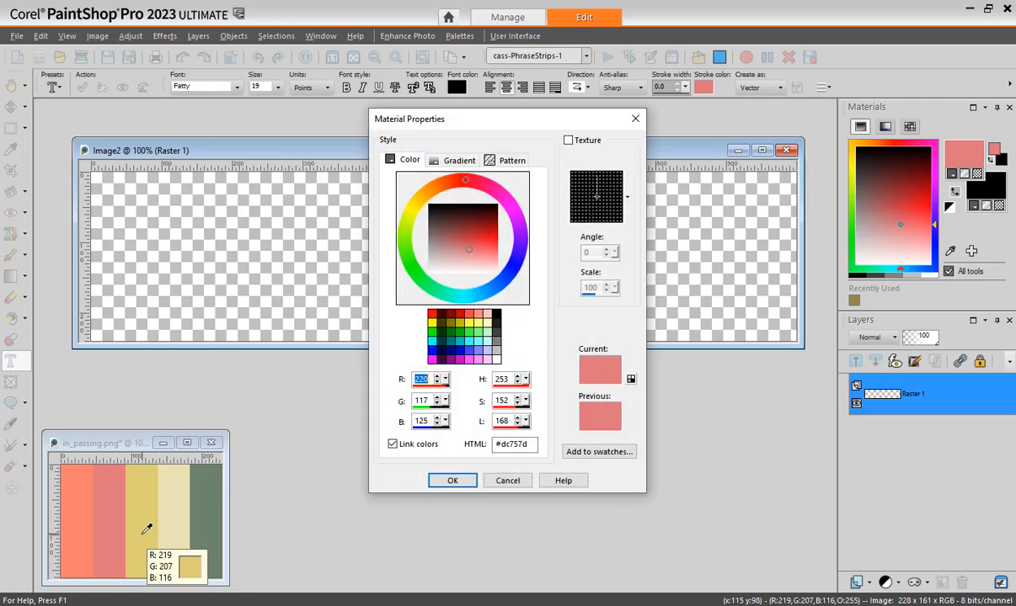
pyautogui.click(148, 529)
pyautogui.click(453, 480)
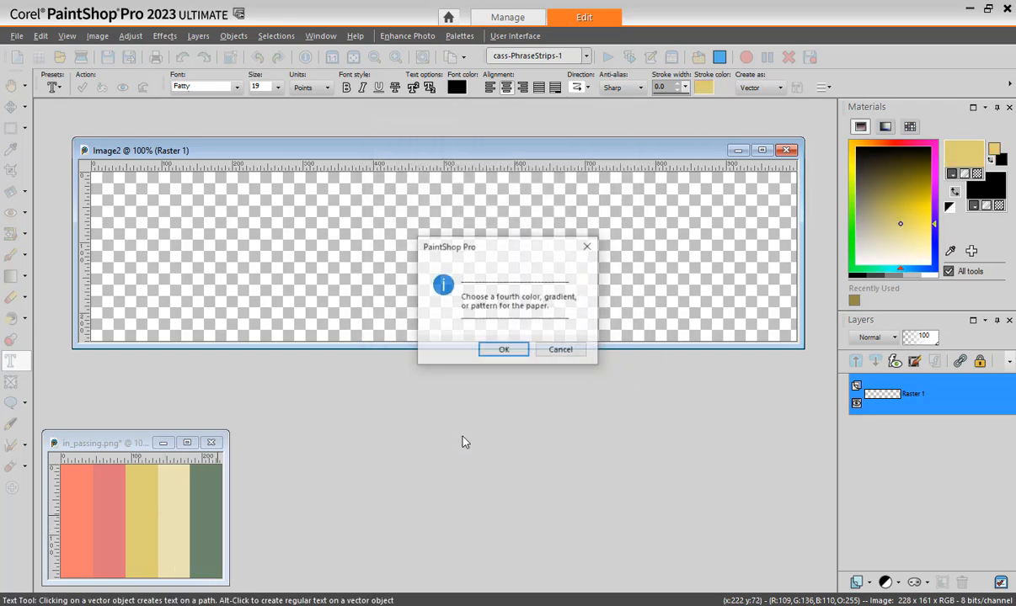
# Sample the cream swatch as the fourth paper colour and the green swatch as the fifth.
pyautogui.click(497, 349)
pyautogui.click(172, 529)
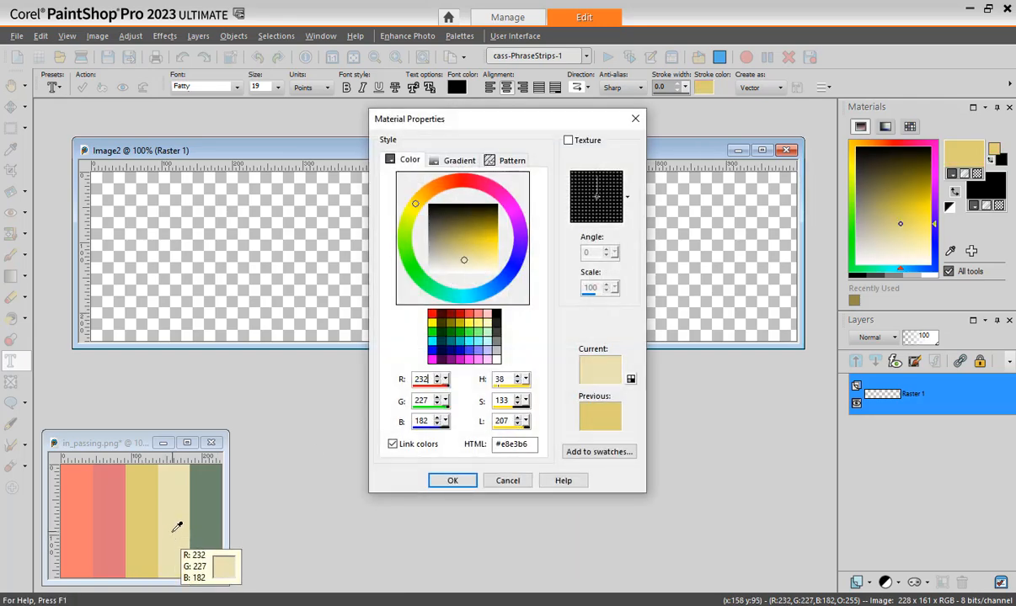
pyautogui.click(452, 479)
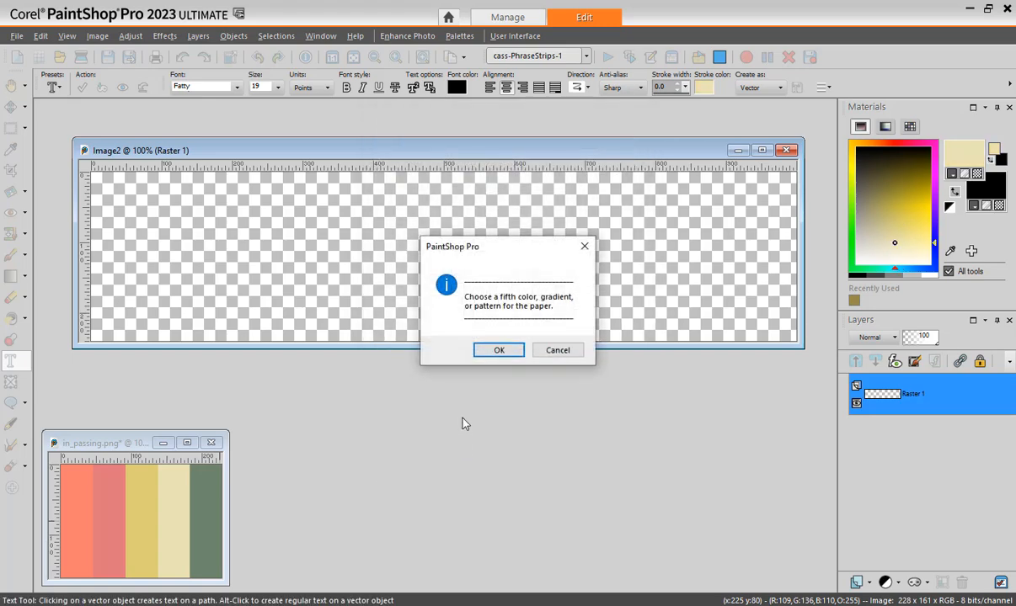
pyautogui.click(496, 351)
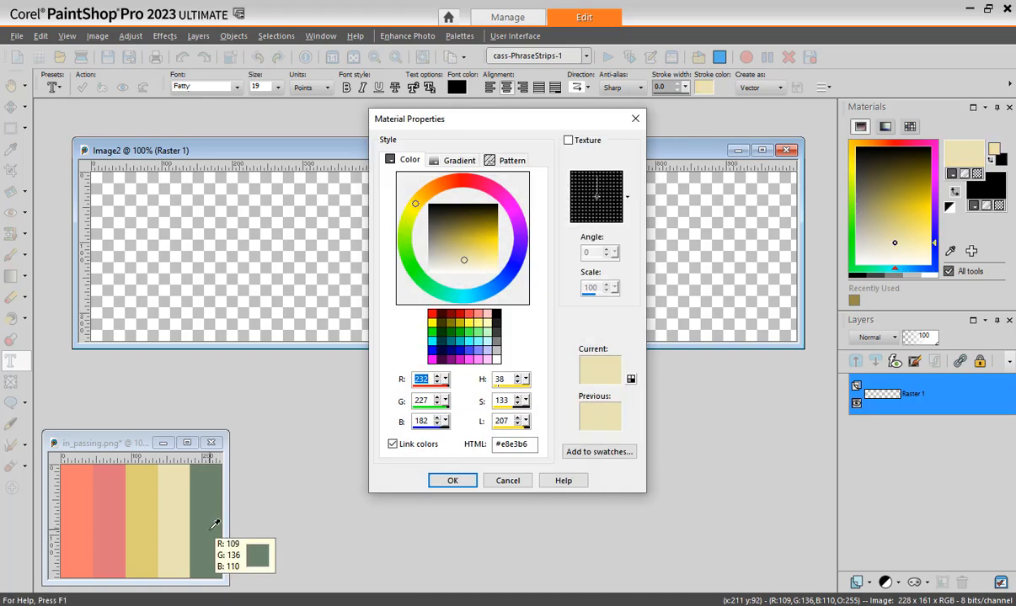
pyautogui.click(204, 524)
pyautogui.click(454, 481)
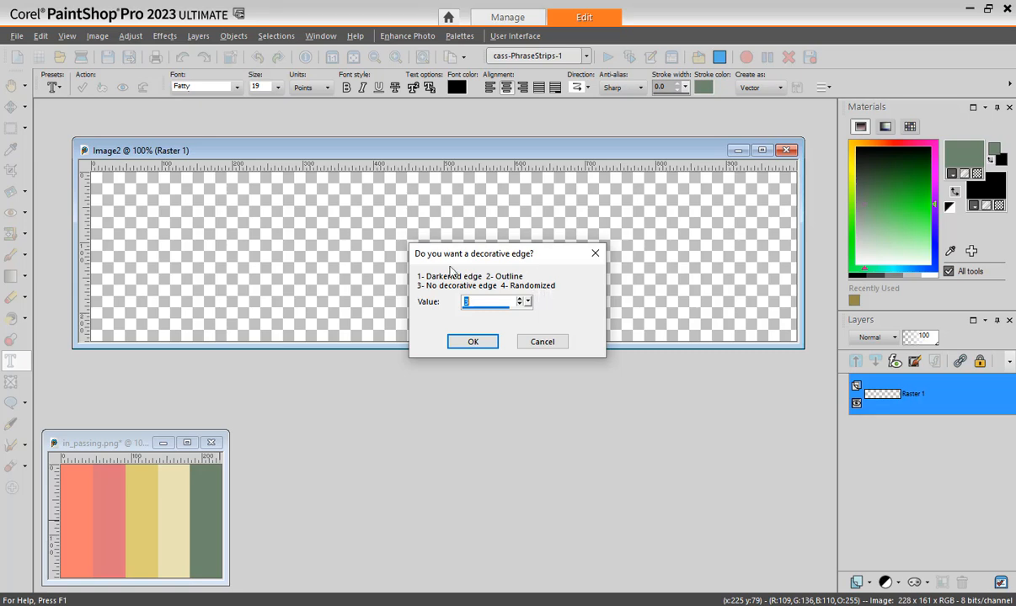
# Choose the randomized decorative edge (4) and set its colour to black (#000000).
pyautogui.click(531, 308)
pyautogui.click(474, 346)
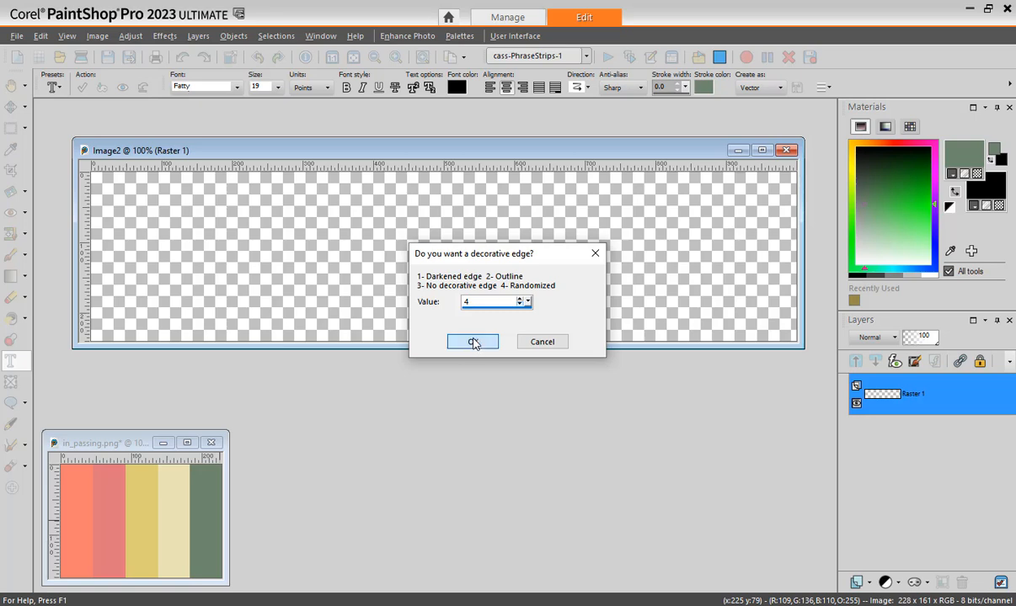
pyautogui.click(567, 347)
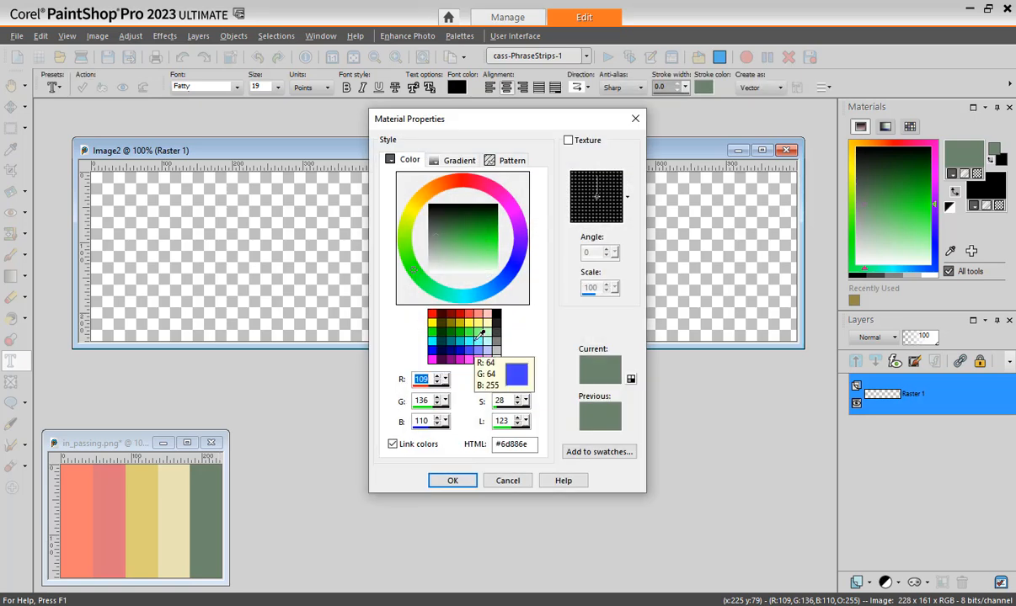
pyautogui.click(496, 315)
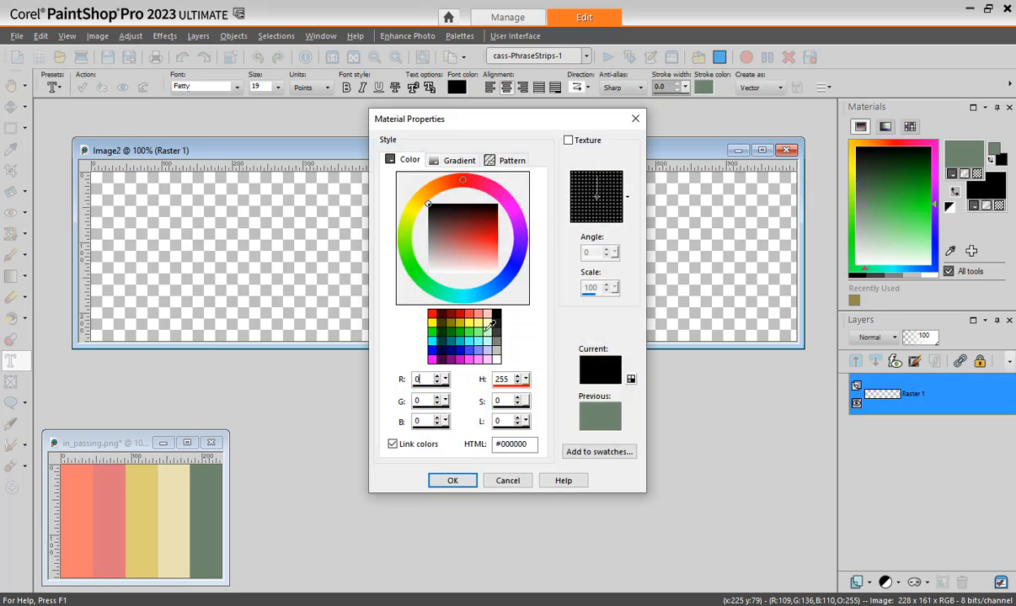
pyautogui.click(452, 482)
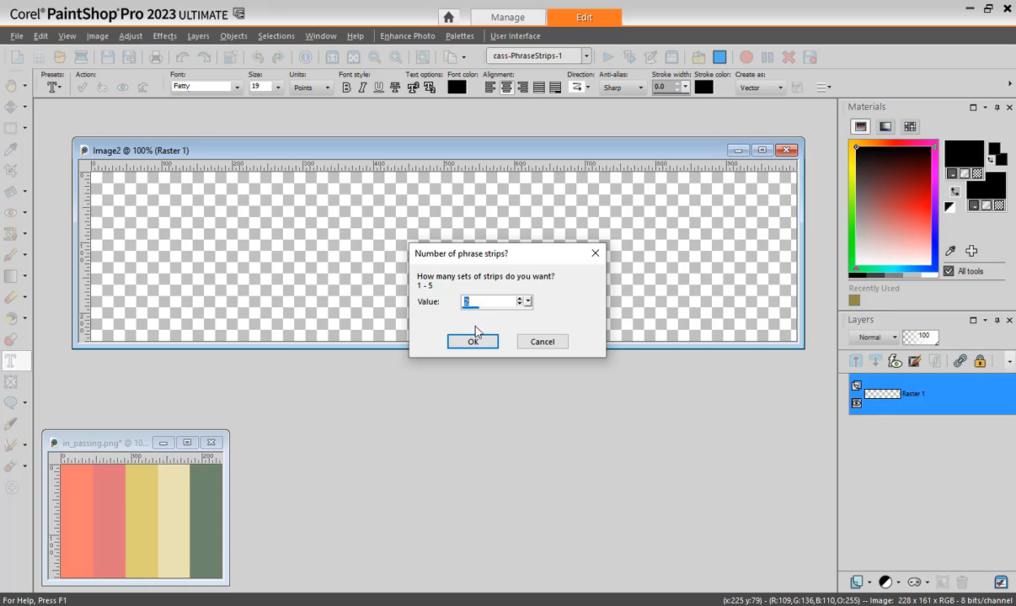
# Generate 2 sets of phrase strips and dismiss the script's closing message.
pyautogui.click(472, 342)
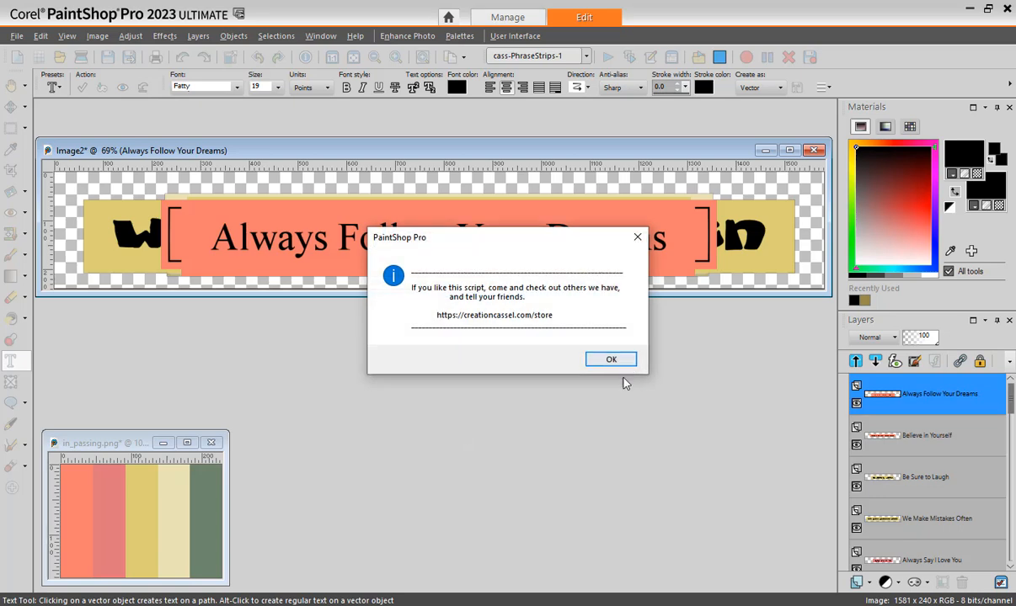
pyautogui.click(614, 360)
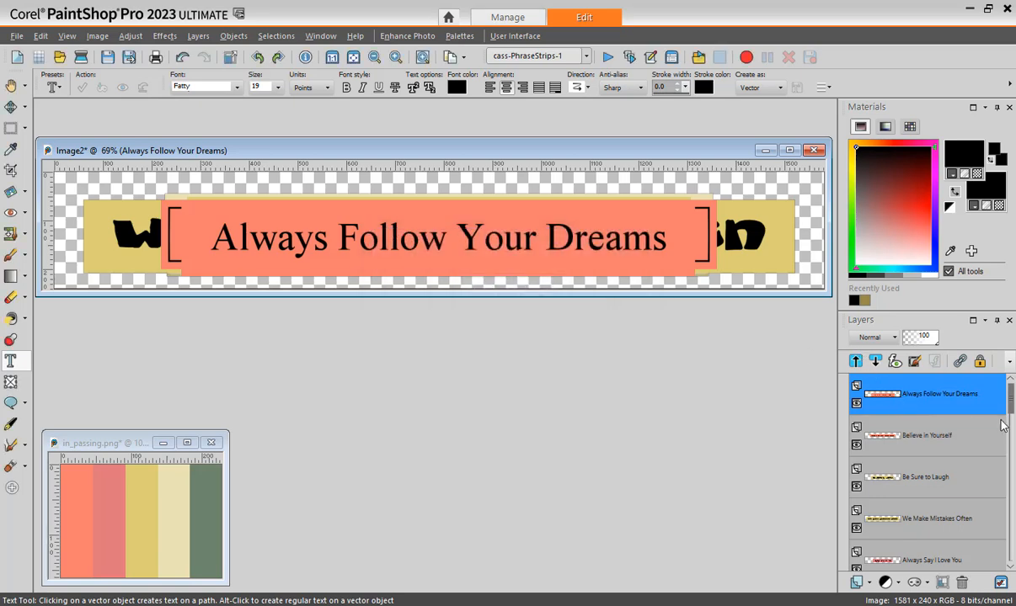
# Enlarge the phrase strip image's canvas height to 2240 pixels, keeping the 1581-pixel width and centred placement.
pyautogui.moveTo(1014, 407); pyautogui.dragTo(1013, 471)
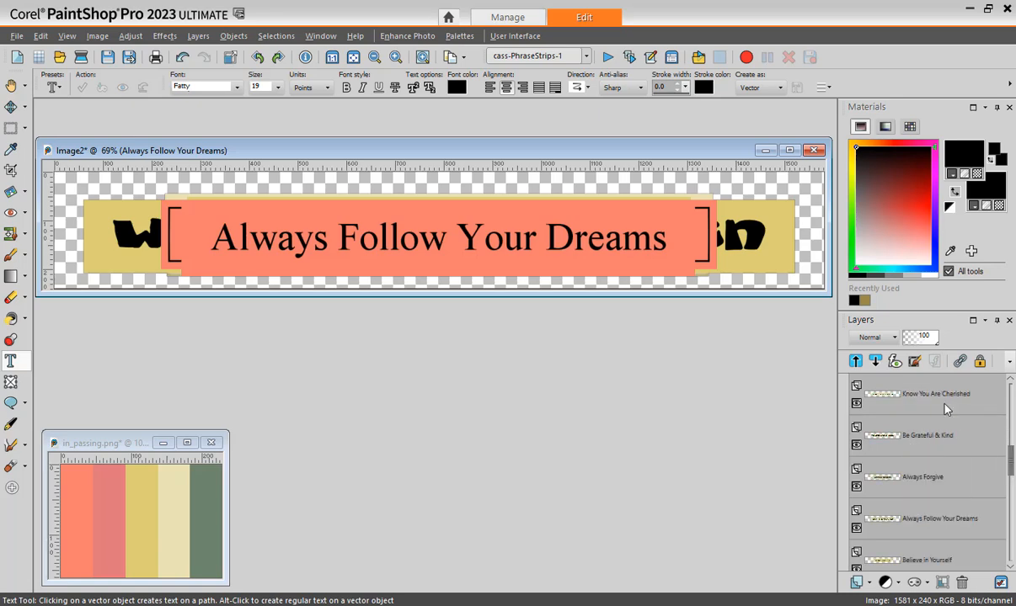
pyautogui.moveTo(911, 444)
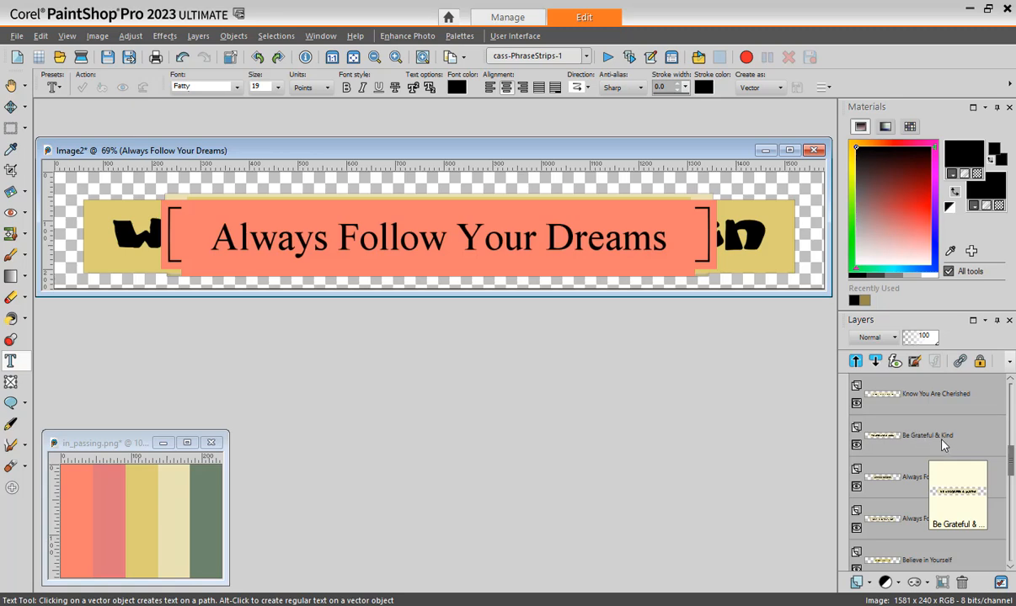
pyautogui.click(97, 36)
pyautogui.click(156, 158)
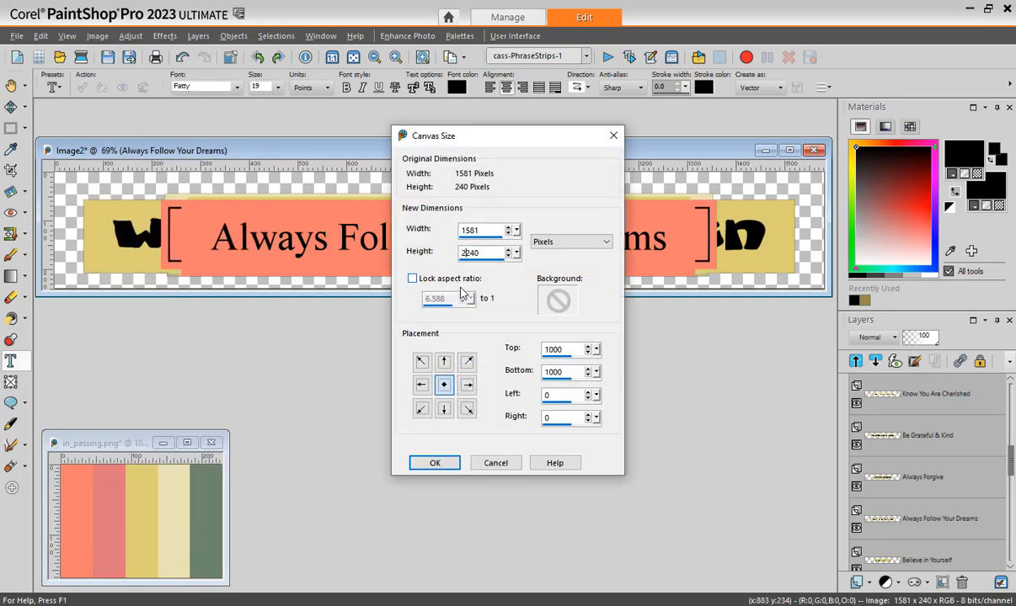
pyautogui.click(443, 465)
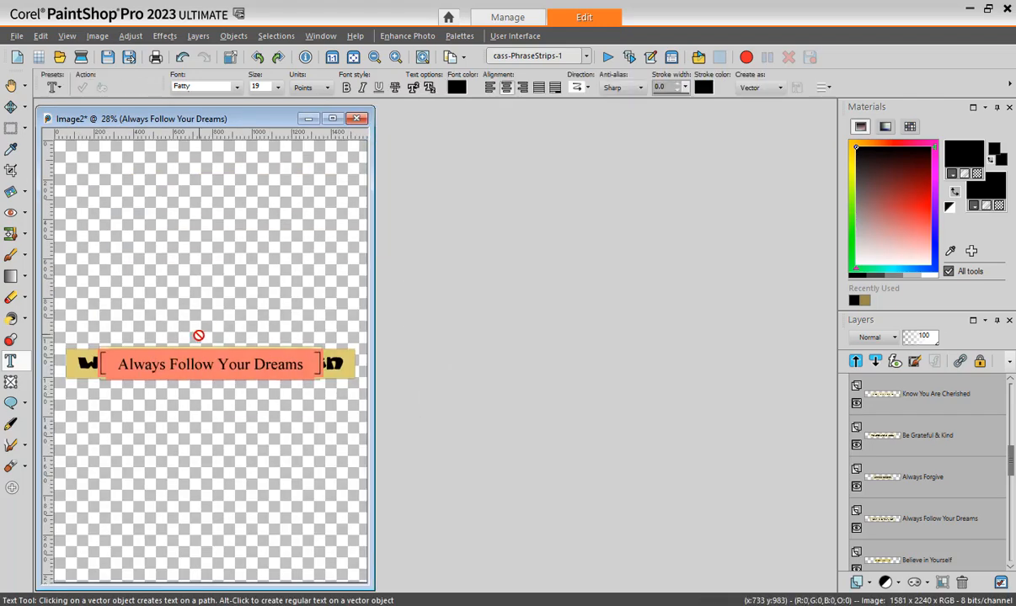
# Spread the first set of phrase strips, from Believe in Yourself to Always Forgive, out of the central stack with the Move tool.
pyautogui.press('m')
pyautogui.moveTo(239, 364); pyautogui.dragTo(297, 205)
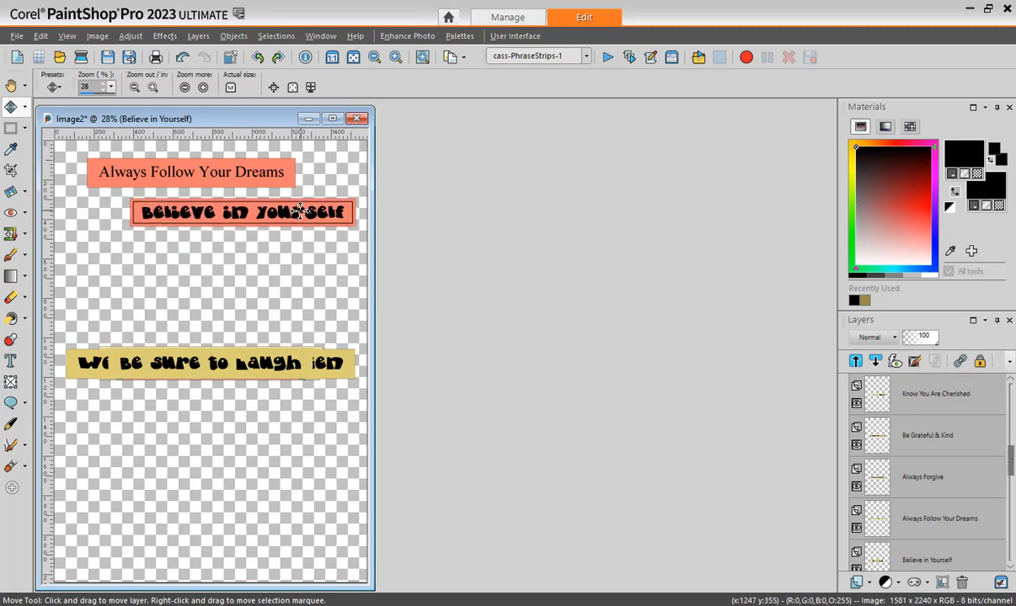
pyautogui.moveTo(262, 362); pyautogui.dragTo(181, 228)
pyautogui.moveTo(223, 363); pyautogui.dragTo(309, 251)
pyautogui.moveTo(259, 363); pyautogui.dragTo(308, 488)
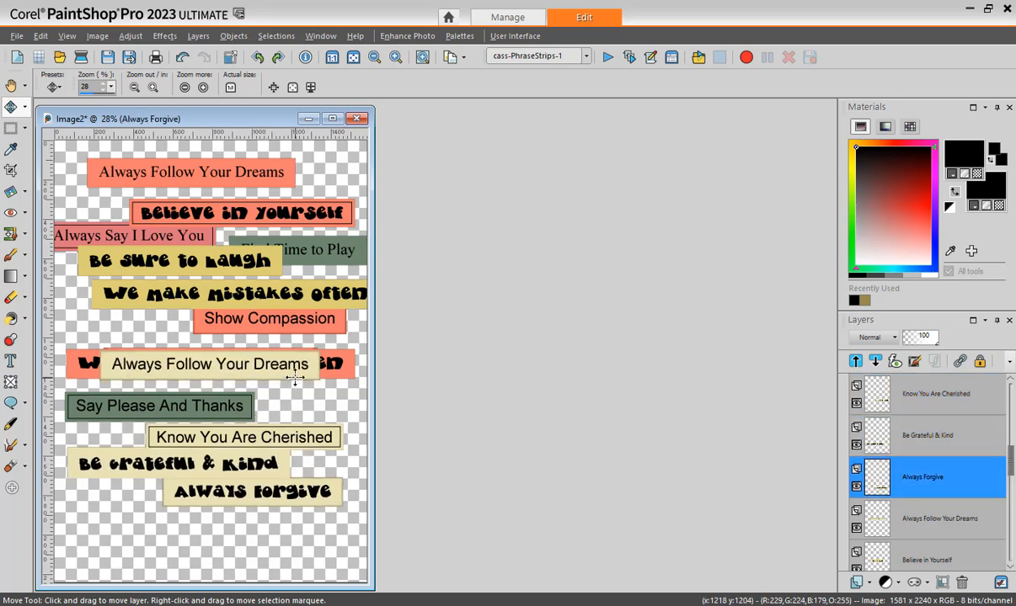
# Spread the second set of phrase strips from the central stack across the canvas and widen the image window.
pyautogui.moveTo(291, 363); pyautogui.dragTo(196, 559)
pyautogui.moveTo(252, 367); pyautogui.dragTo(270, 487)
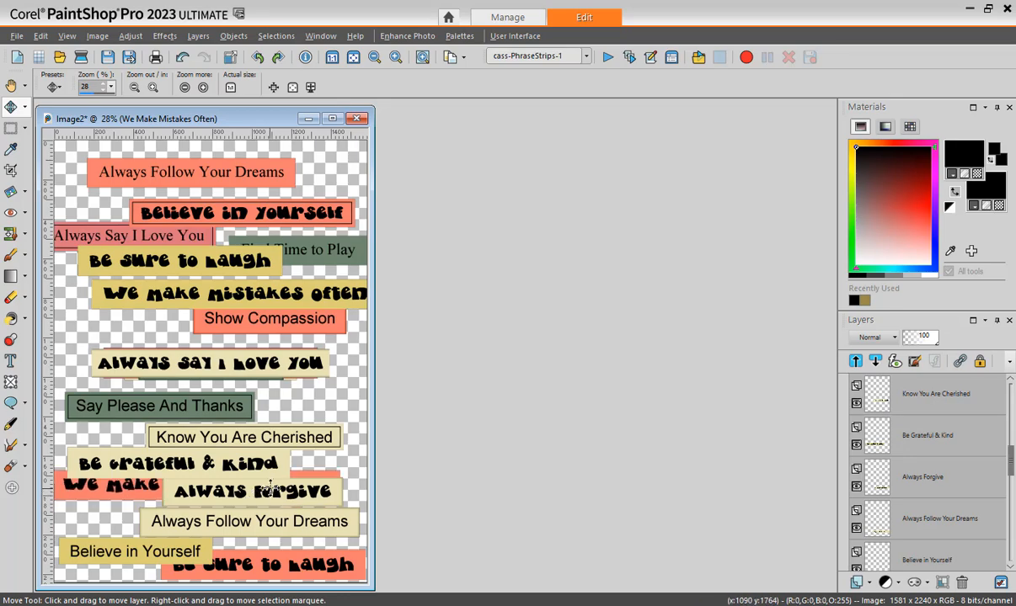
pyautogui.moveTo(270, 367); pyautogui.dragTo(325, 163)
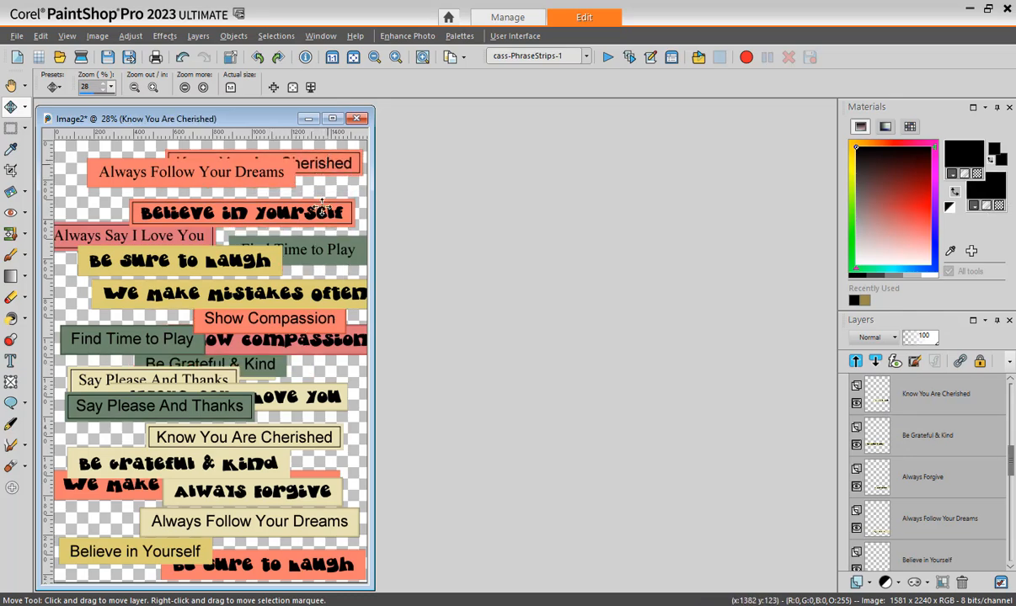
pyautogui.moveTo(269, 369); pyautogui.dragTo(212, 525)
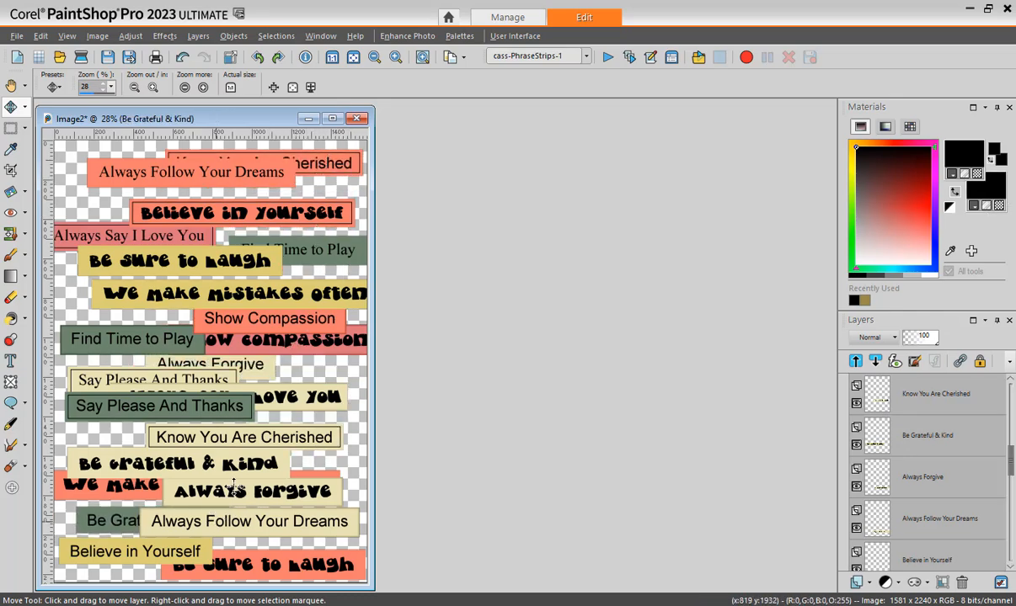
pyautogui.moveTo(266, 366); pyautogui.dragTo(334, 374)
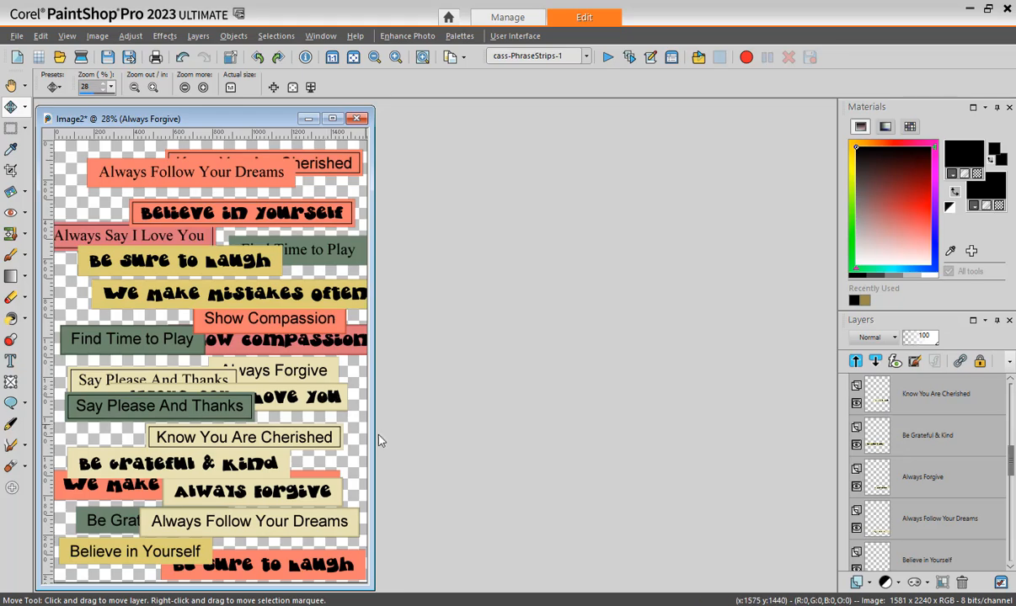
pyautogui.moveTo(374, 430); pyautogui.dragTo(569, 430)
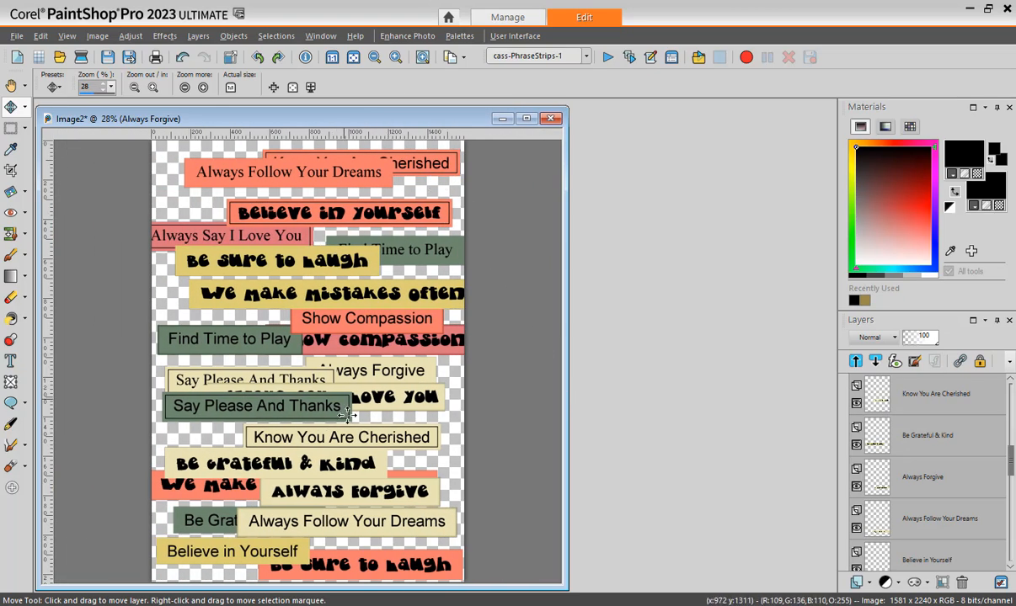